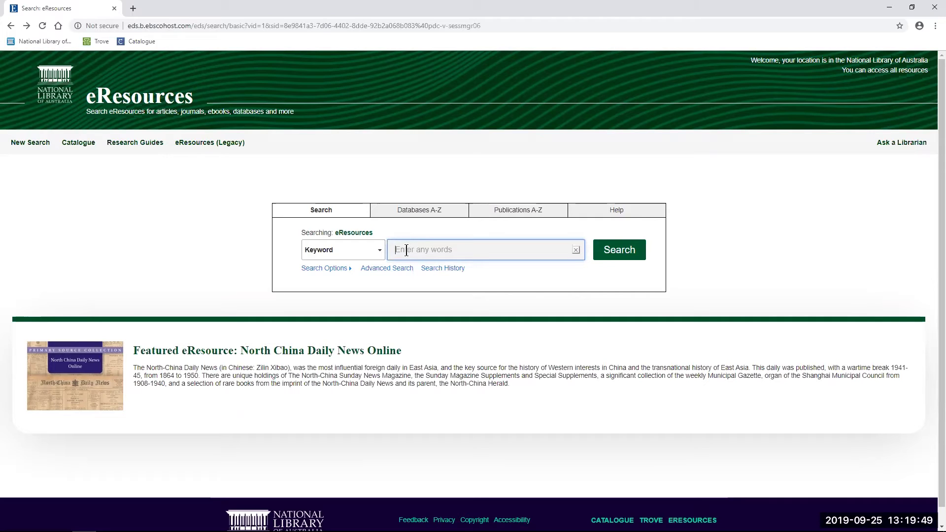
Step: Search the eResources by keyword for "margaret preston"
{"action": "type", "text": "mar"}
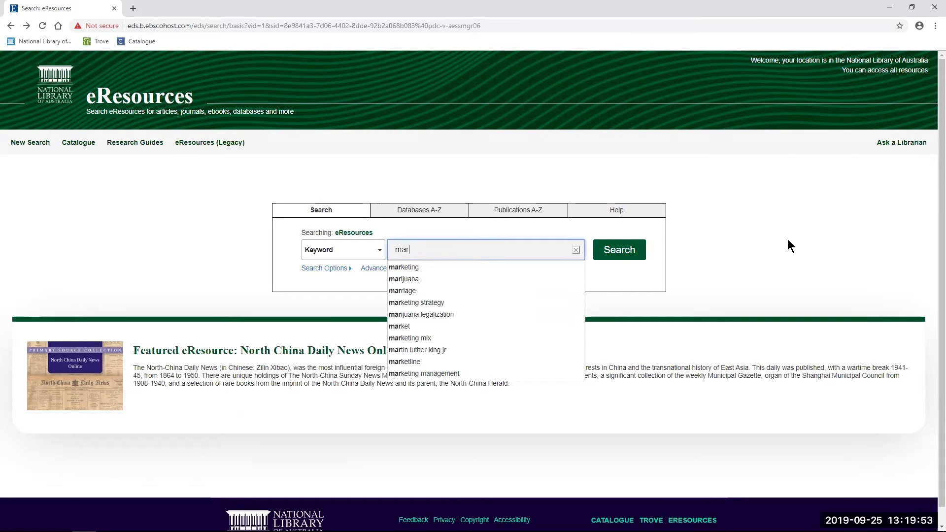
{"action": "type", "text": "garet pres"}
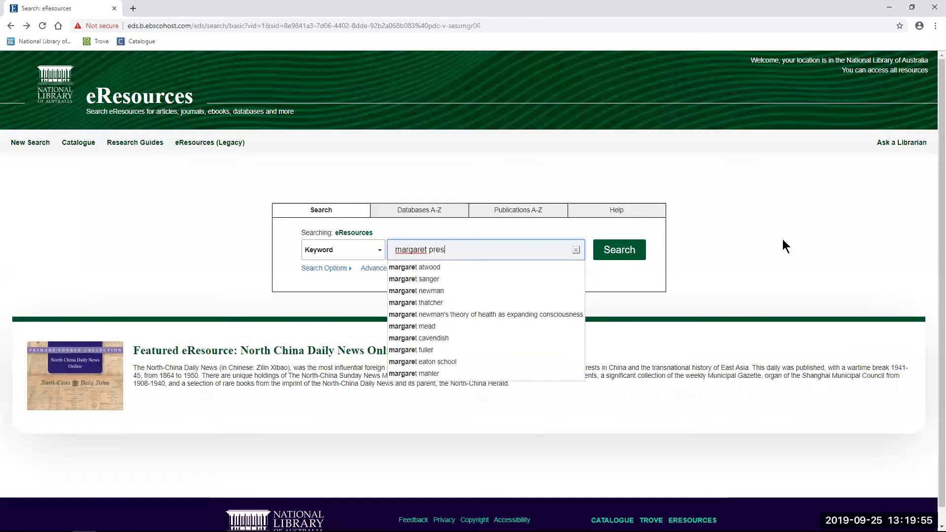
{"action": "type", "text": "ton"}
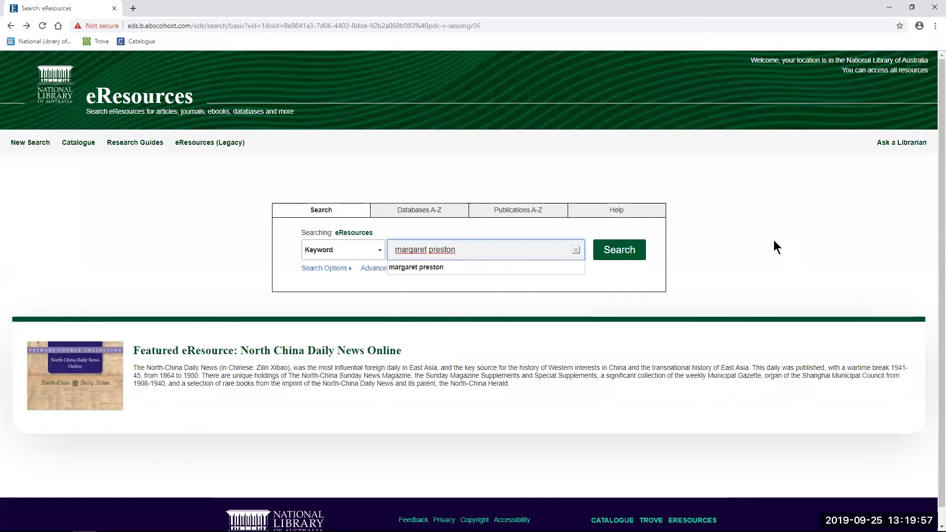
{"action": "left_click", "coordinate": [545, 271]}
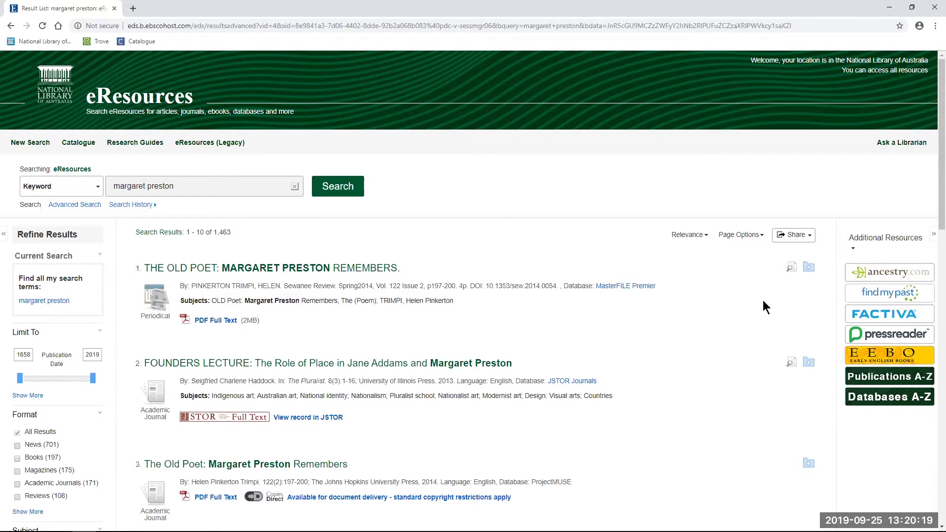
Step: Look through the results and open the detailed record for "FOUNDERS LECTURE: The Role of Place in Jane Addams and Margaret Preston"
{"action": "scroll", "coordinate": [759, 288], "scroll_direction": "down", "scroll_amount": 2}
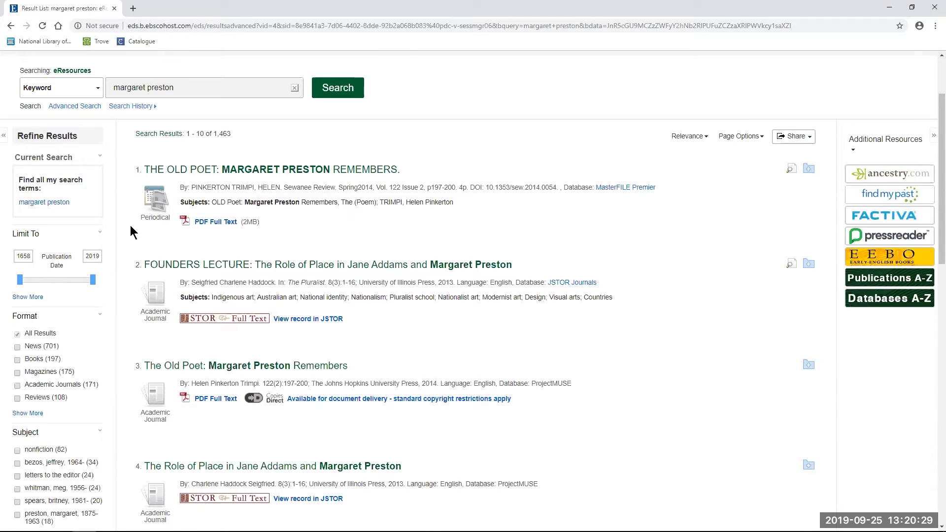
{"action": "scroll", "coordinate": [131, 231], "scroll_direction": "down", "scroll_amount": 1}
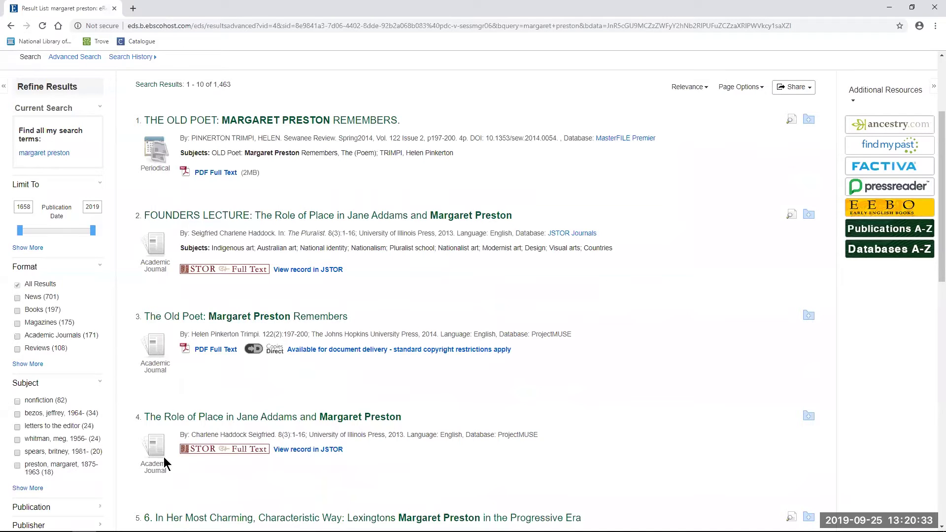
{"action": "scroll", "coordinate": [700, 383], "scroll_direction": "up", "scroll_amount": 2}
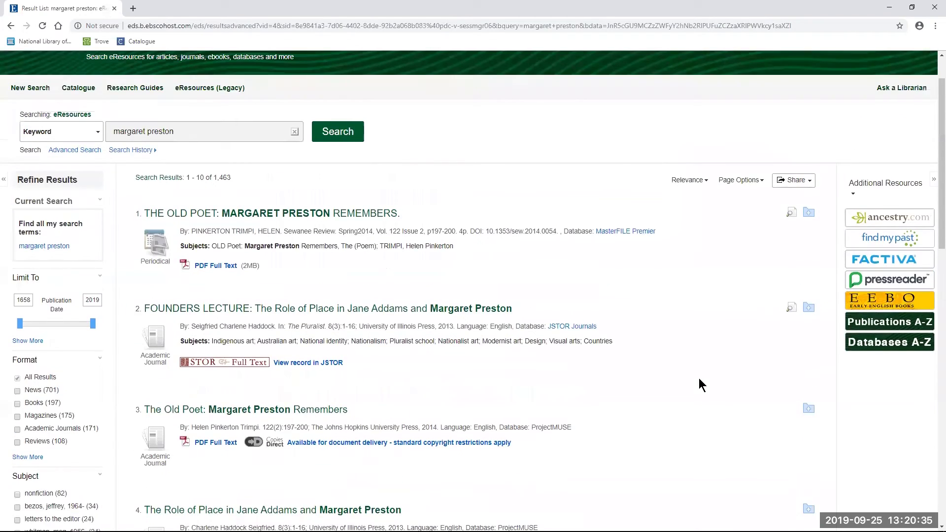
{"action": "scroll", "coordinate": [702, 385], "scroll_direction": "up", "scroll_amount": 1}
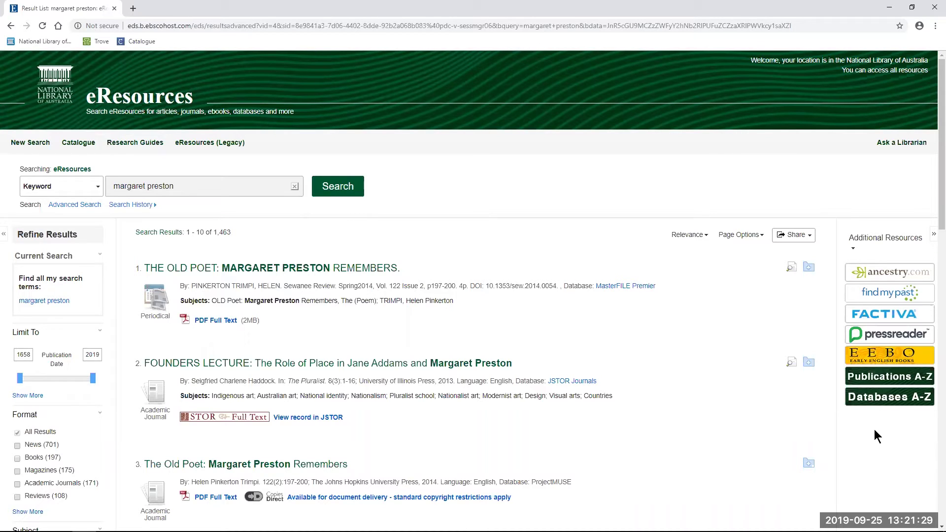
{"action": "scroll", "coordinate": [680, 411], "scroll_direction": "down", "scroll_amount": 2}
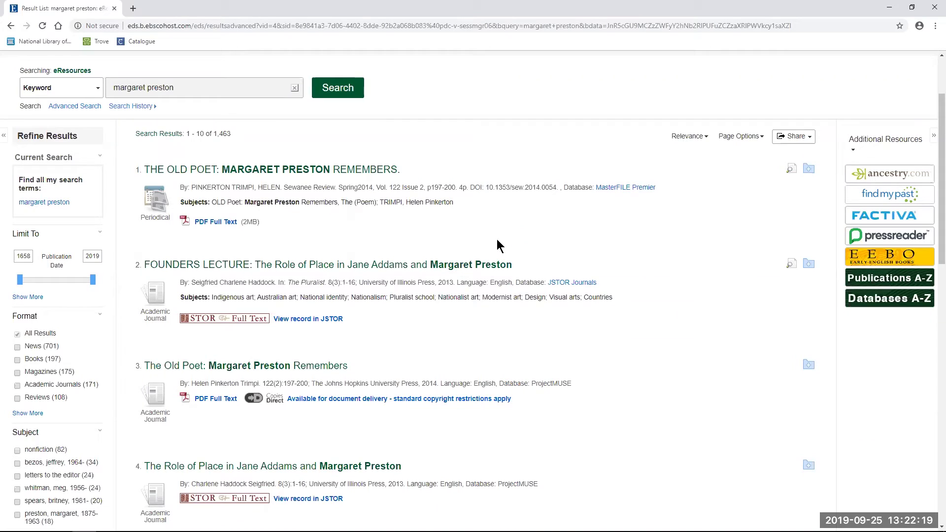
{"action": "left_click", "coordinate": [467, 266]}
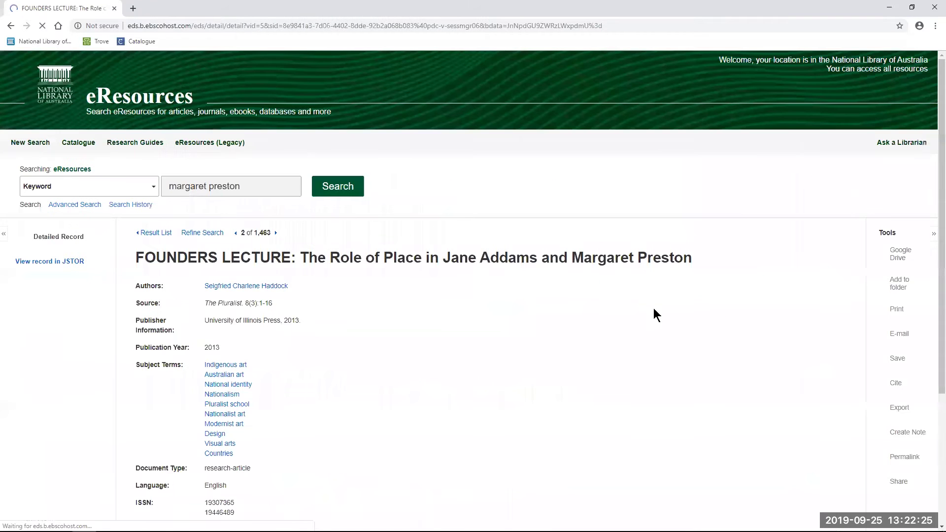
Step: View the article's record in JSTOR and open its PDF, accepting JSTOR's terms and conditions
{"action": "scroll", "coordinate": [788, 282], "scroll_direction": "down", "scroll_amount": 1}
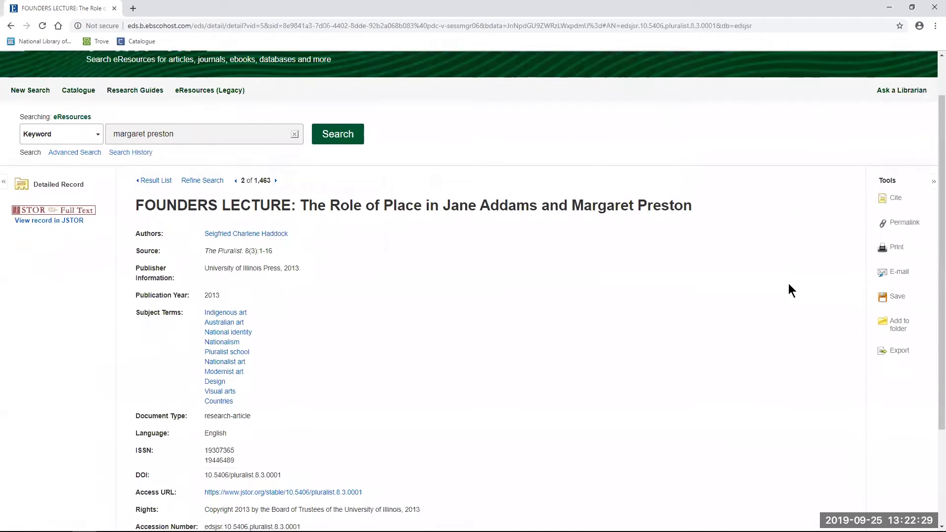
{"action": "scroll", "coordinate": [788, 285], "scroll_direction": "down", "scroll_amount": 1}
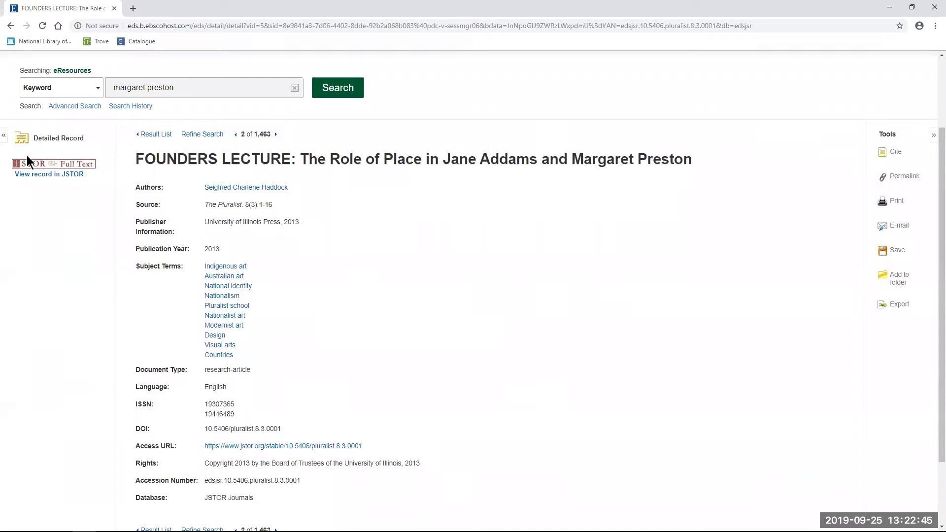
{"action": "left_click", "coordinate": [45, 177]}
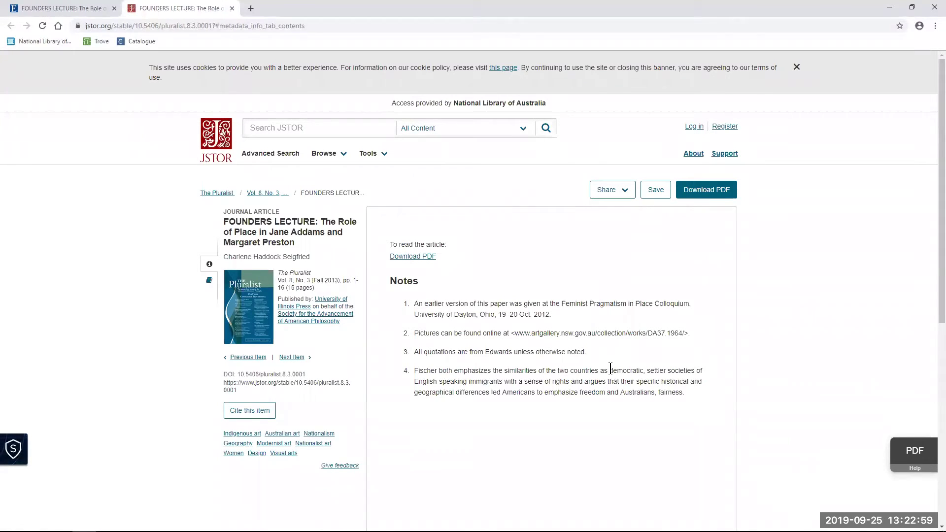
{"action": "left_click", "coordinate": [705, 192]}
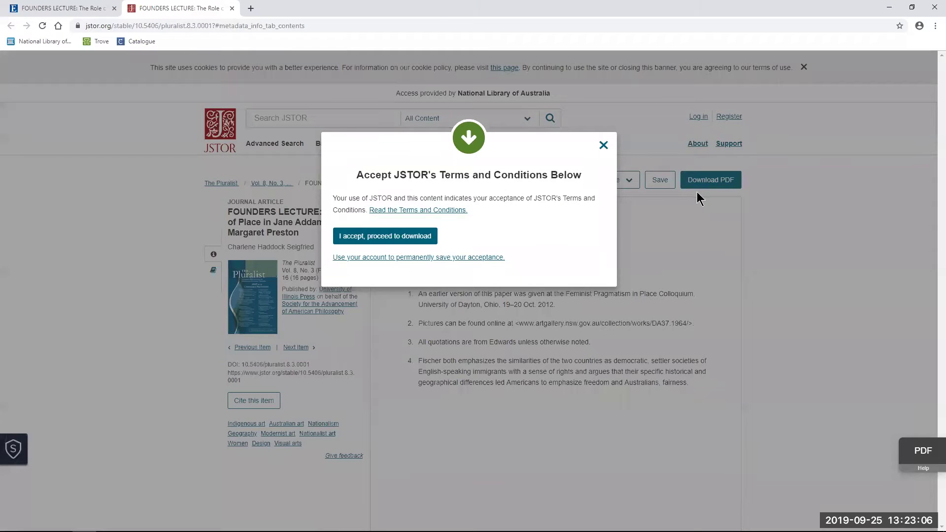
{"action": "left_click", "coordinate": [380, 237]}
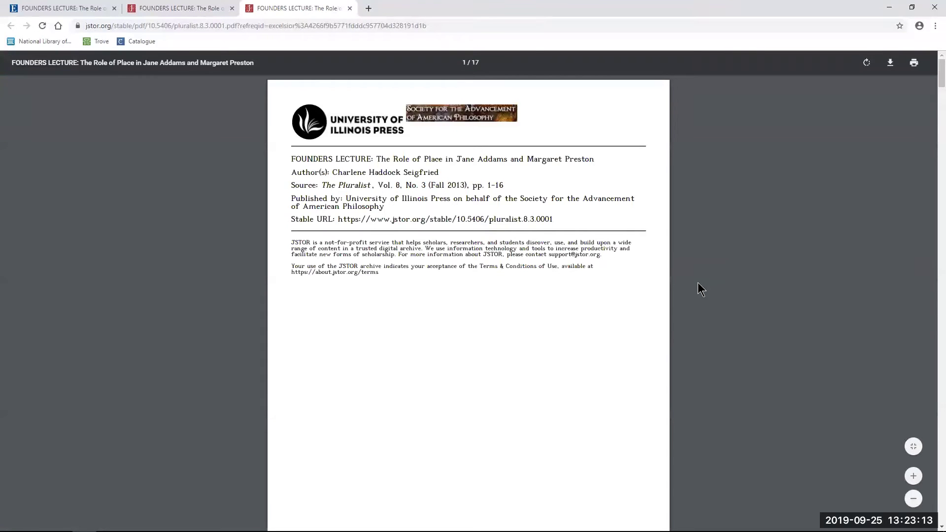
{"action": "scroll", "coordinate": [708, 271], "scroll_direction": "down", "scroll_amount": 2}
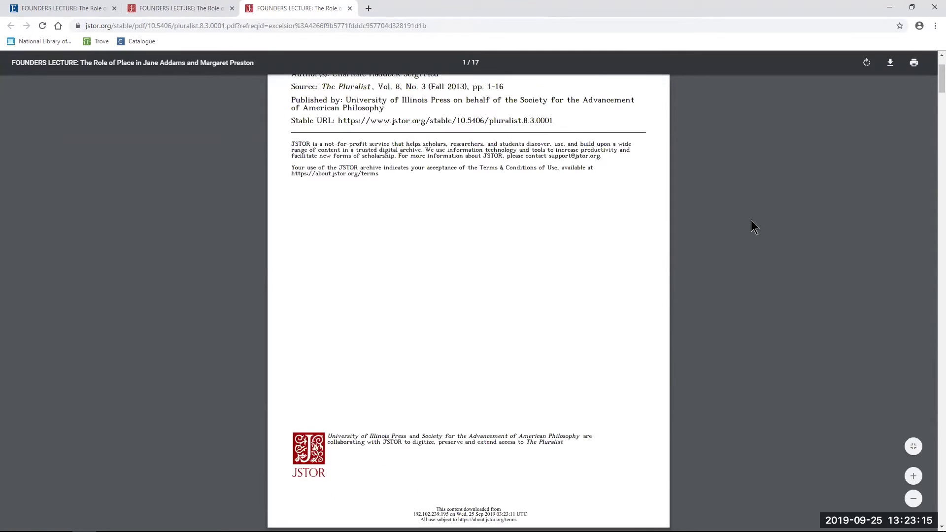
{"action": "left_click_drag", "start_coordinate": [933, 80], "coordinate": [930, 58]}
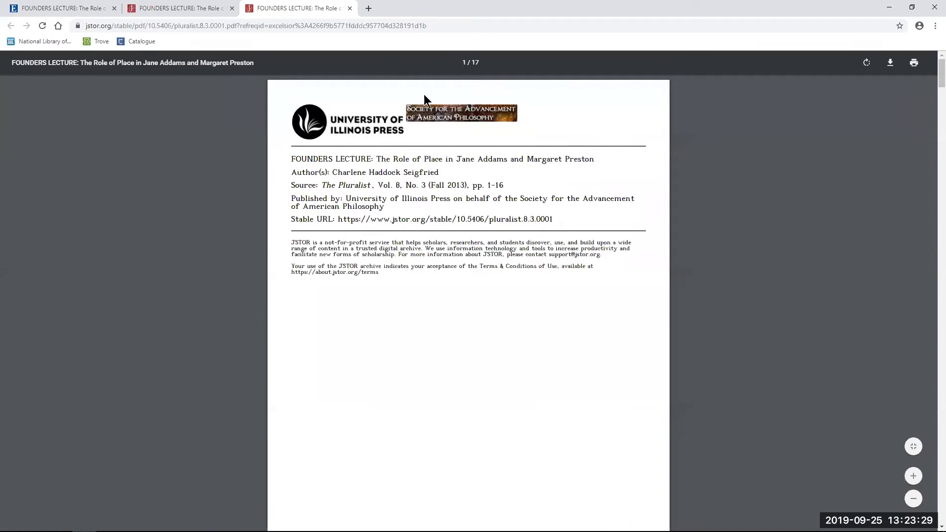
Step: Return to the eResources result list, review the refine options and expand the Geography filter
{"action": "left_click", "coordinate": [77, 8]}
{"action": "left_click", "coordinate": [11, 28]}
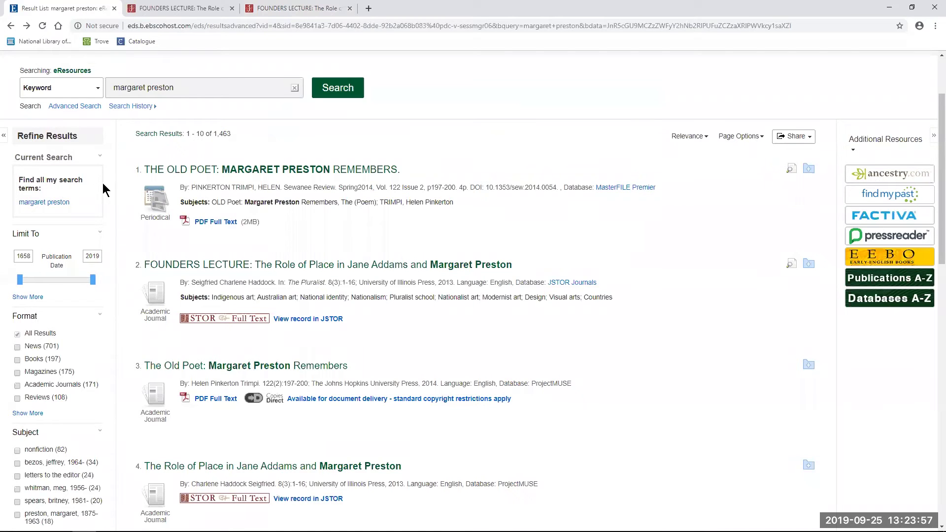
{"action": "scroll", "coordinate": [108, 177], "scroll_direction": "down", "scroll_amount": 3}
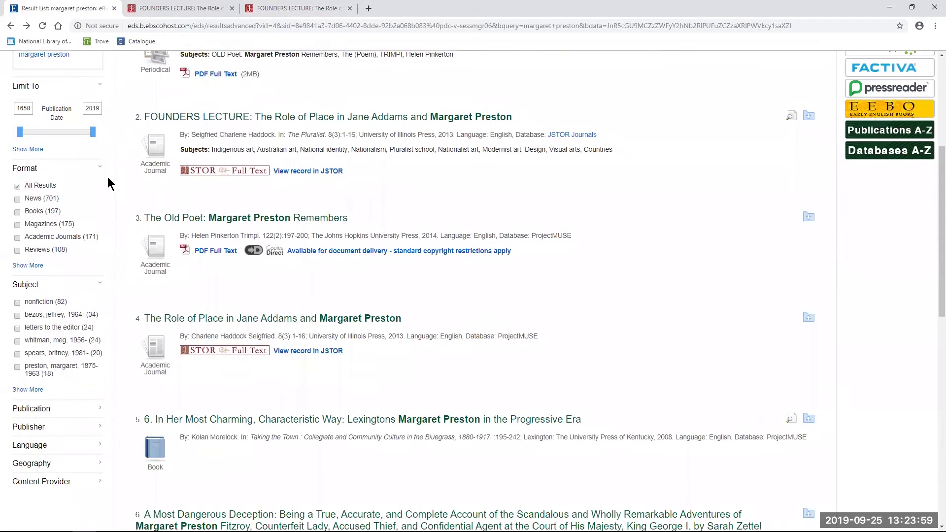
{"action": "scroll", "coordinate": [107, 184], "scroll_direction": "down", "scroll_amount": 2}
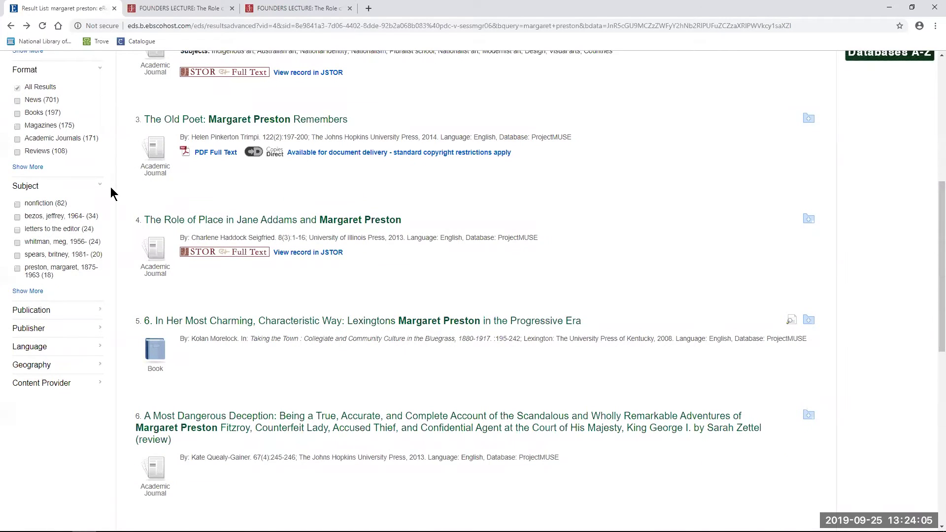
{"action": "scroll", "coordinate": [111, 189], "scroll_direction": "up", "scroll_amount": 3}
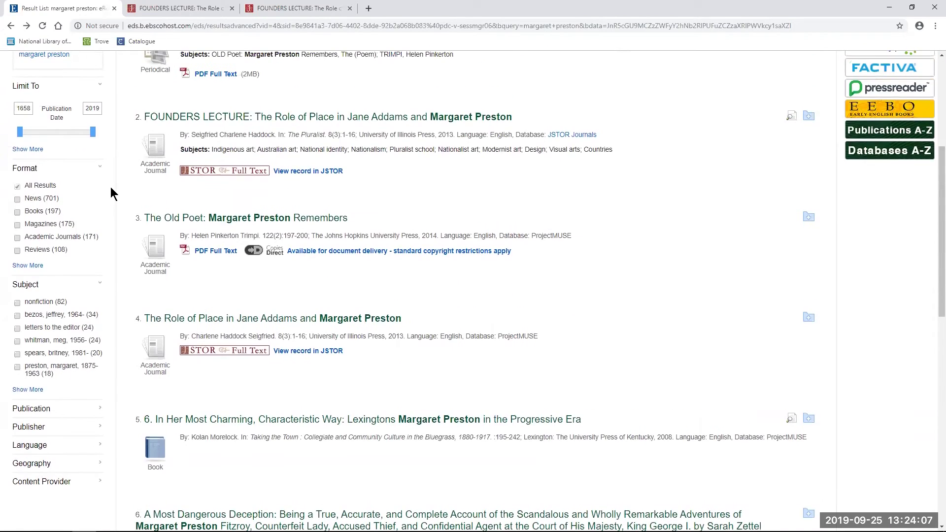
{"action": "scroll", "coordinate": [111, 190], "scroll_direction": "up", "scroll_amount": 1}
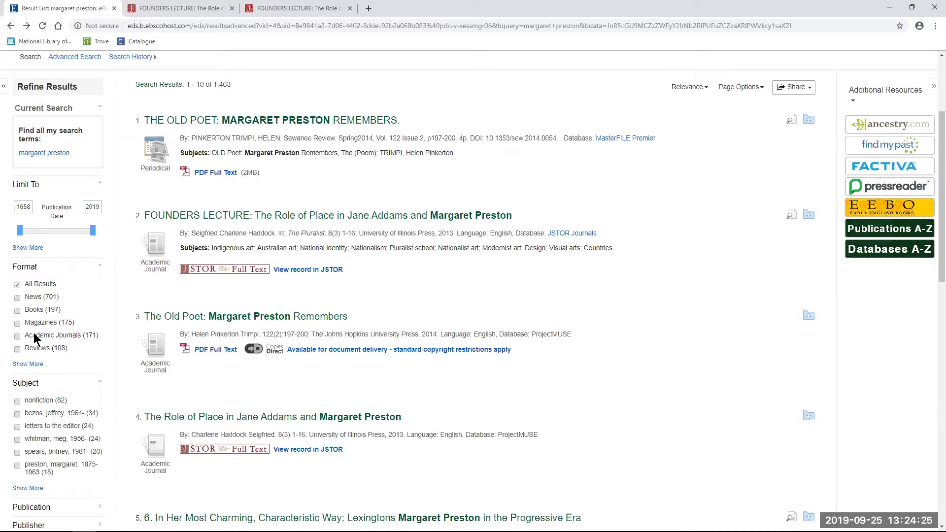
{"action": "scroll", "coordinate": [64, 316], "scroll_direction": "down", "scroll_amount": 3}
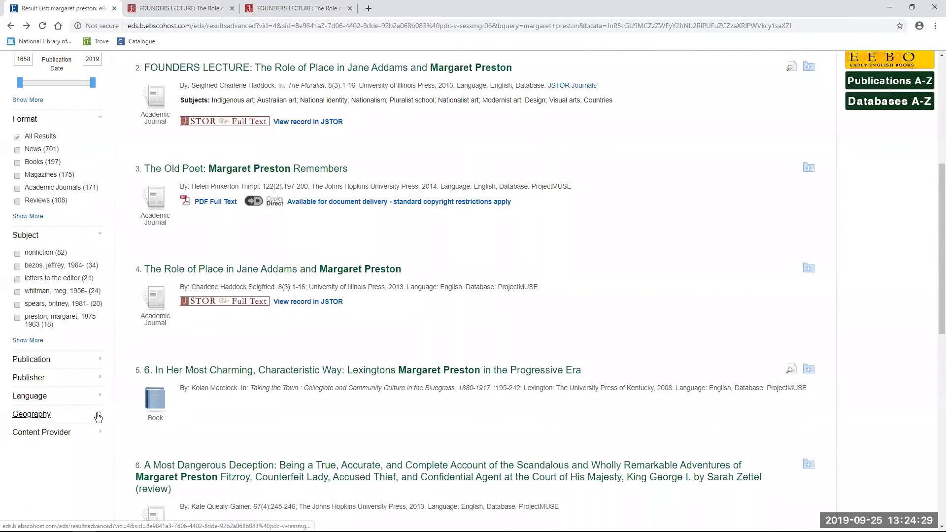
{"action": "left_click", "coordinate": [98, 415]}
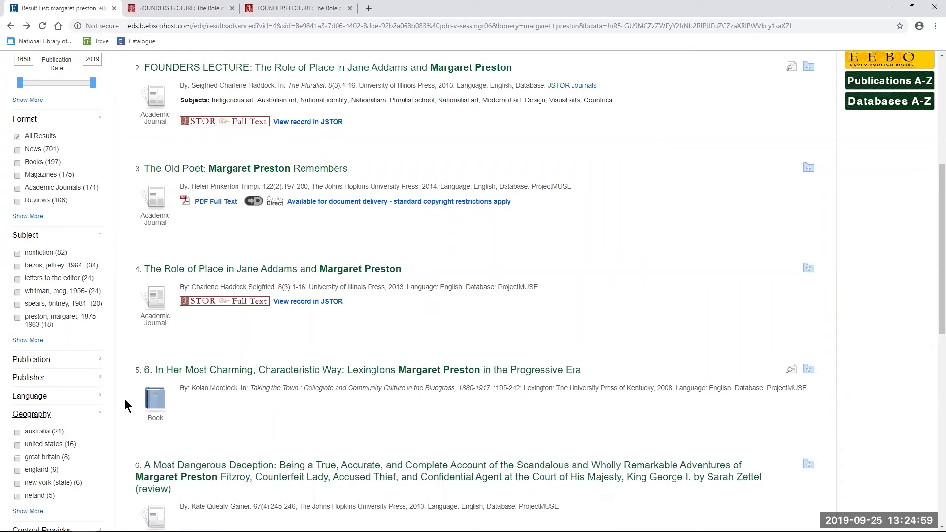
{"action": "scroll", "coordinate": [120, 236], "scroll_direction": "up", "scroll_amount": 2}
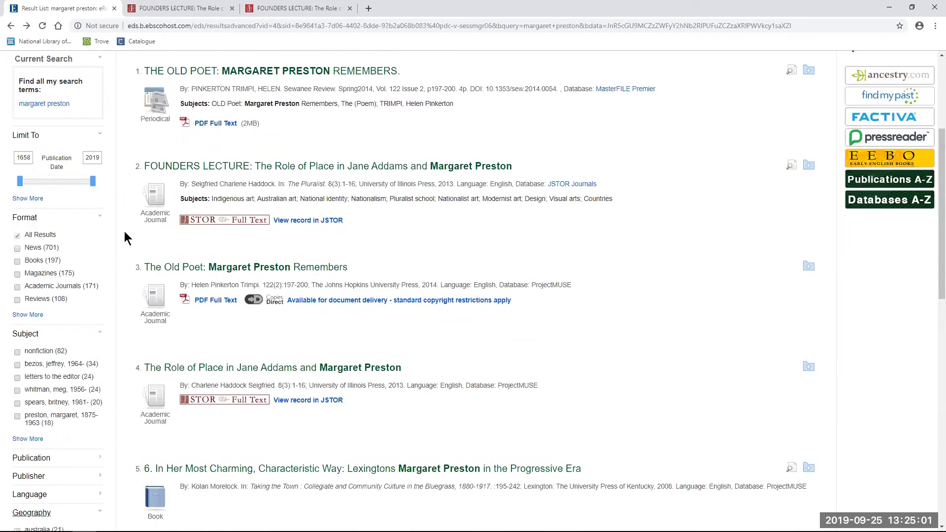
Step: Limit the results' format to Academic Journals and News
{"action": "left_click", "coordinate": [17, 287]}
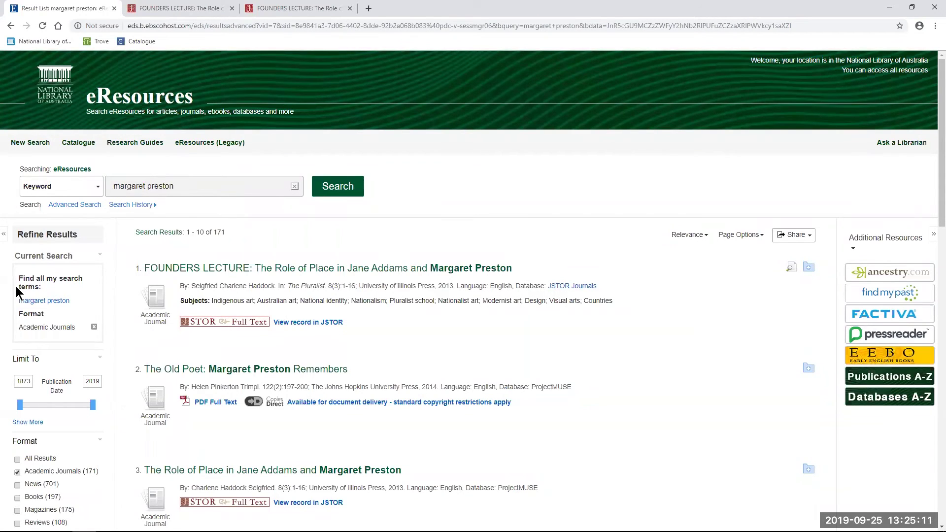
{"action": "scroll", "coordinate": [16, 296], "scroll_direction": "down", "scroll_amount": 2}
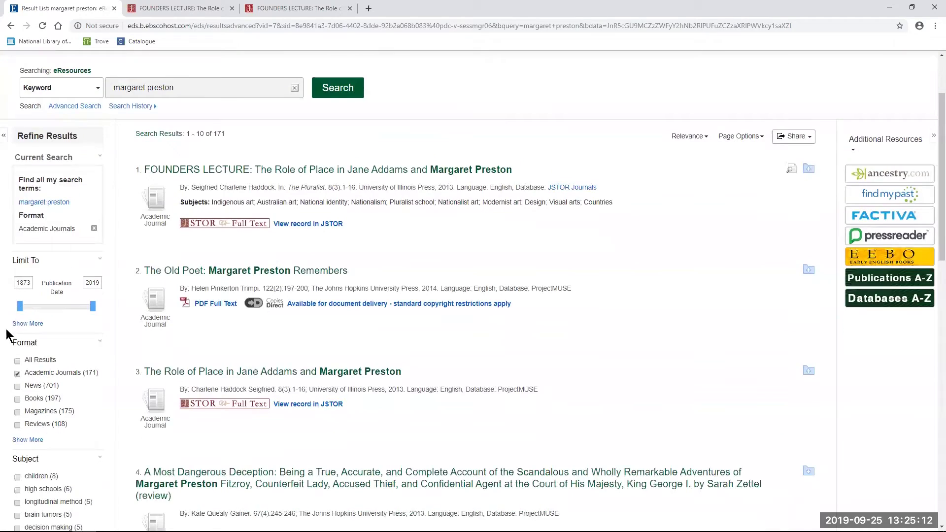
{"action": "left_click", "coordinate": [18, 387]}
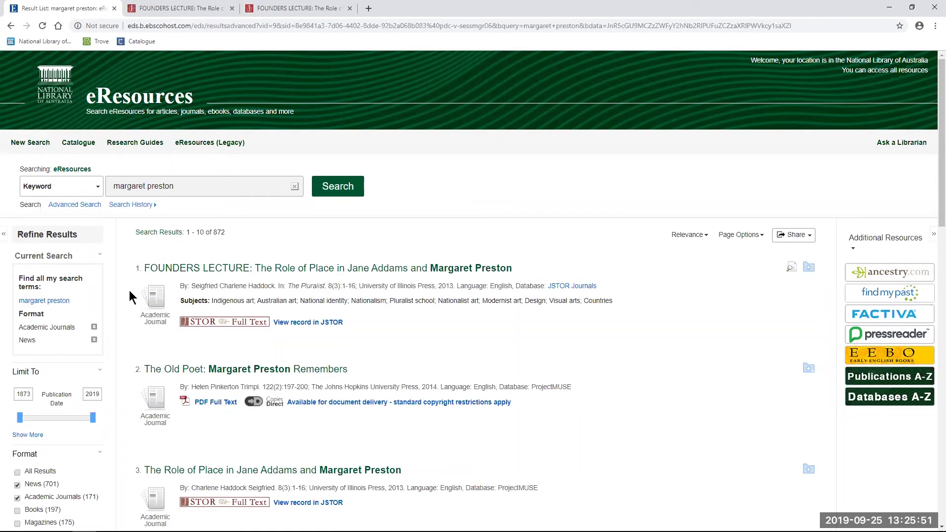
Step: Limit the results' geography to australia and look through the filtered list
{"action": "scroll", "coordinate": [122, 288], "scroll_direction": "down", "scroll_amount": 2}
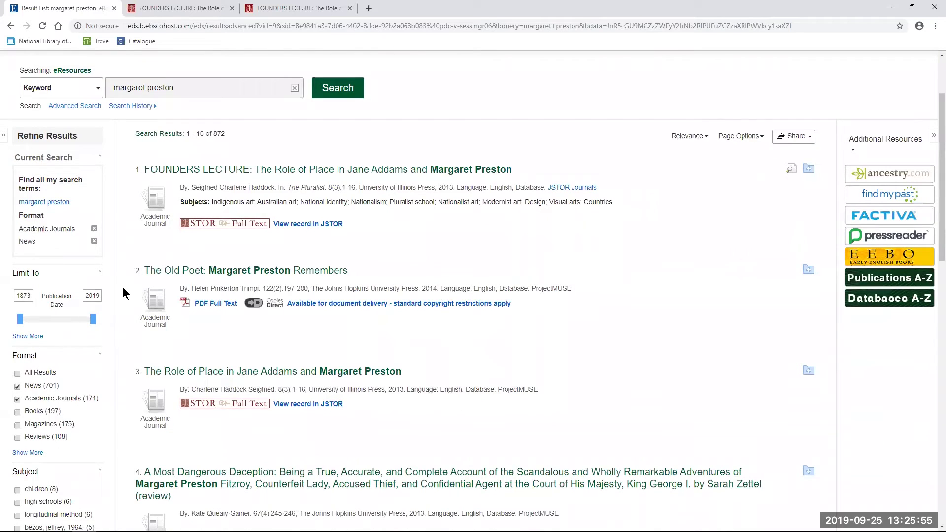
{"action": "scroll", "coordinate": [123, 287], "scroll_direction": "down", "scroll_amount": 1}
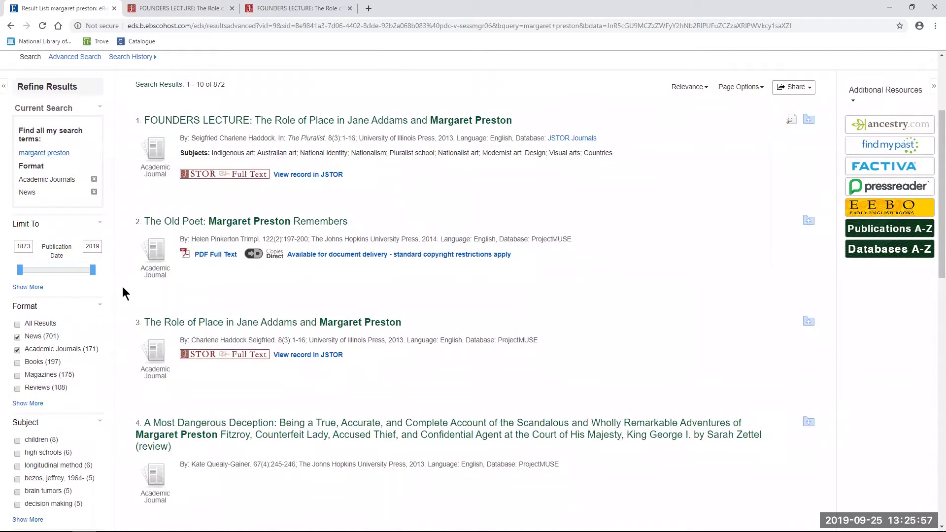
{"action": "scroll", "coordinate": [123, 287], "scroll_direction": "down", "scroll_amount": 3}
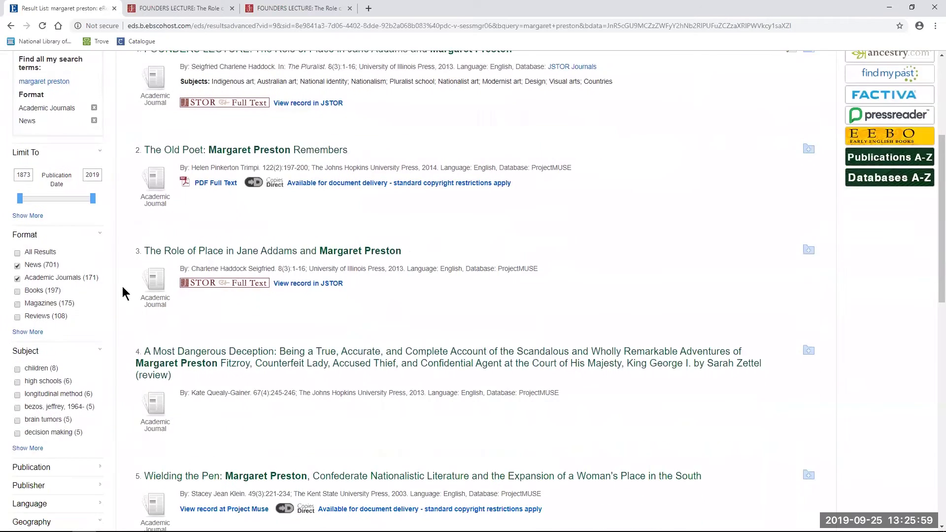
{"action": "scroll", "coordinate": [123, 295], "scroll_direction": "down", "scroll_amount": 2}
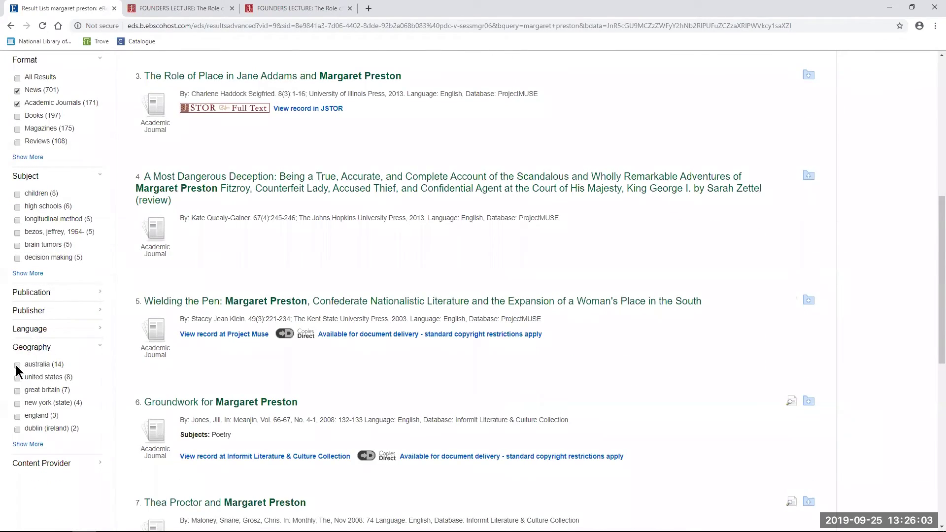
{"action": "left_click", "coordinate": [17, 366]}
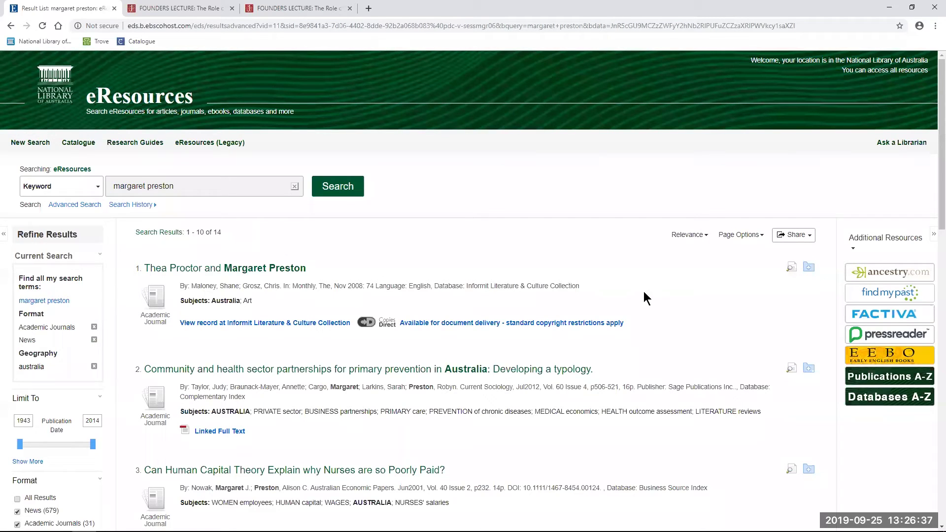
{"action": "scroll", "coordinate": [711, 288], "scroll_direction": "down", "scroll_amount": 3}
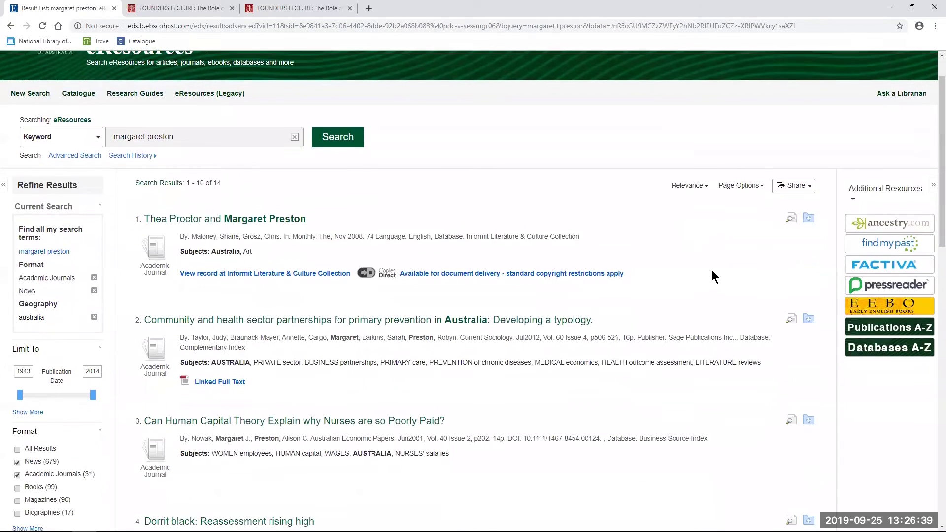
{"action": "scroll", "coordinate": [712, 273], "scroll_direction": "down", "scroll_amount": 1}
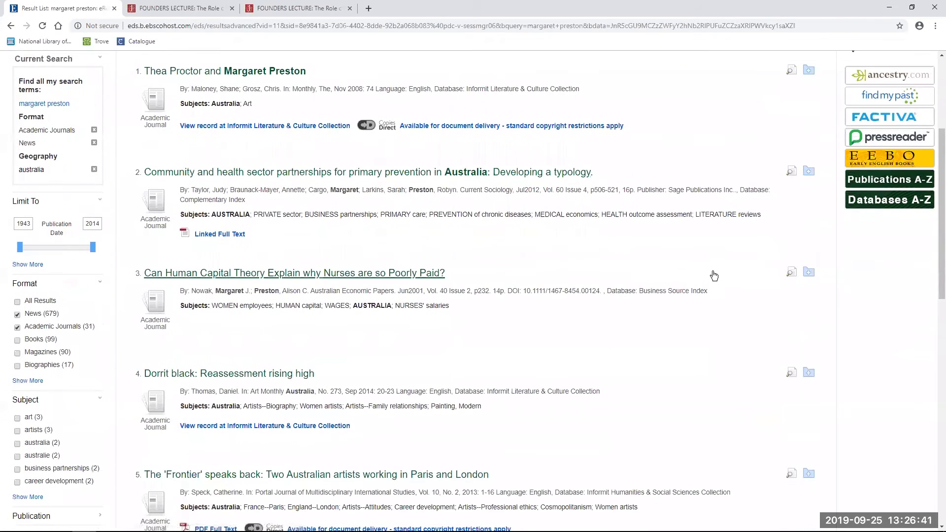
Step: Look back over the filtered results and remove the australia geography limit from the current search
{"action": "scroll", "coordinate": [713, 276], "scroll_direction": "up", "scroll_amount": 1}
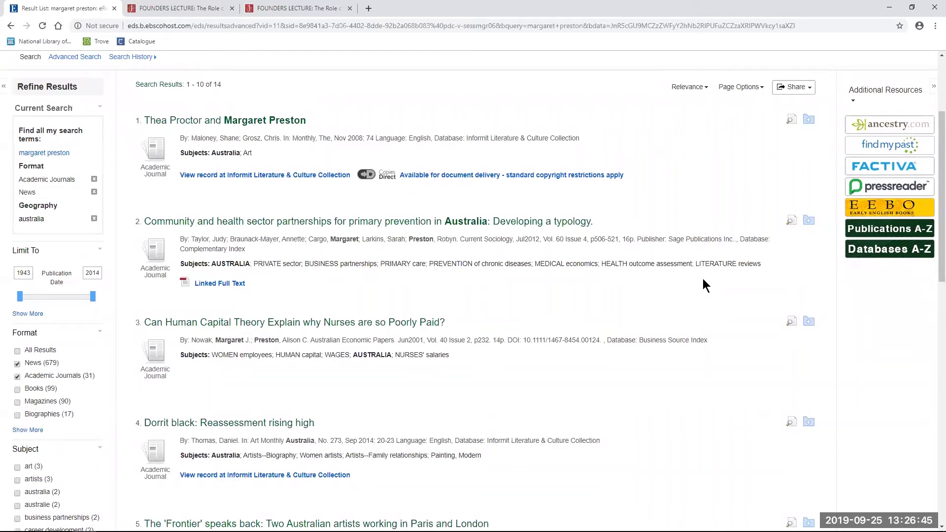
{"action": "scroll", "coordinate": [703, 285], "scroll_direction": "down", "scroll_amount": 2}
{"action": "scroll", "coordinate": [703, 279], "scroll_direction": "up", "scroll_amount": 3}
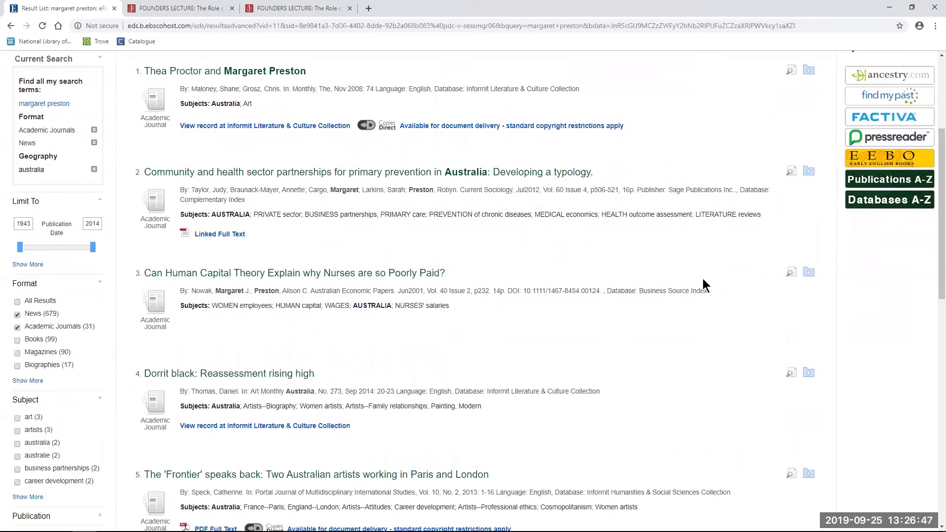
{"action": "scroll", "coordinate": [690, 277], "scroll_direction": "up", "scroll_amount": 1}
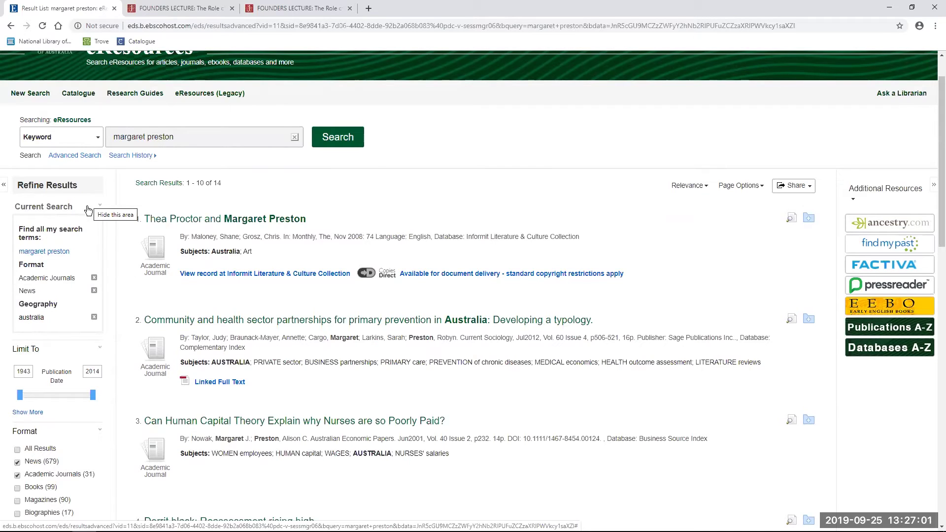
{"action": "left_click", "coordinate": [94, 318]}
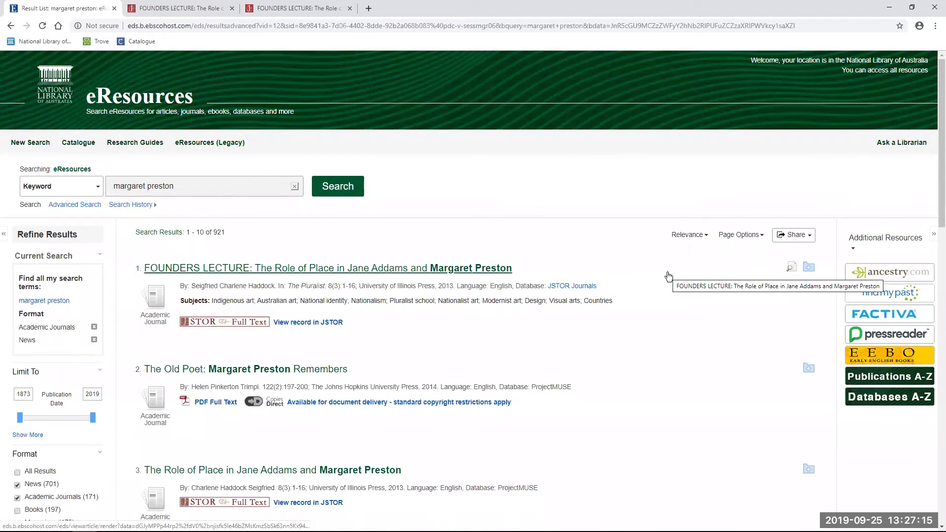
Step: Look through the widened results and remove the Academic Journals and News format limits
{"action": "scroll", "coordinate": [668, 275], "scroll_direction": "down", "scroll_amount": 3}
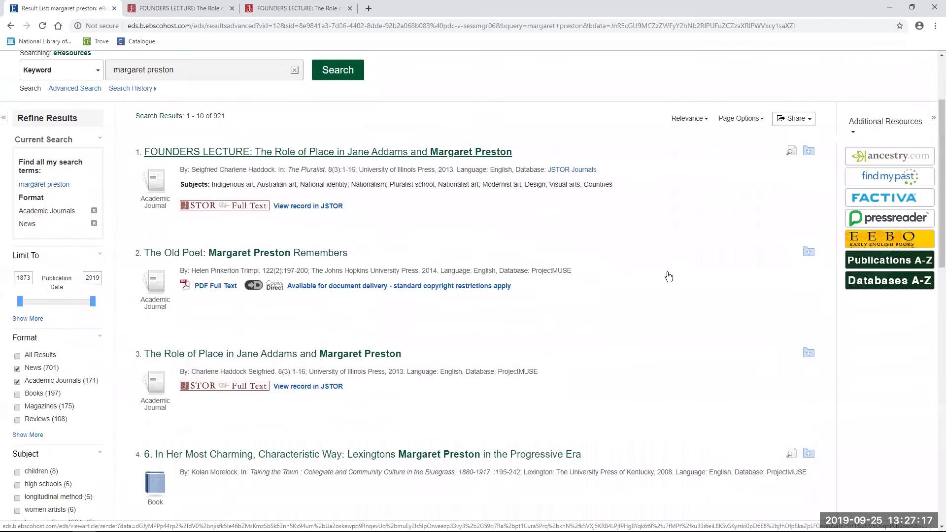
{"action": "scroll", "coordinate": [667, 274], "scroll_direction": "down", "scroll_amount": 5}
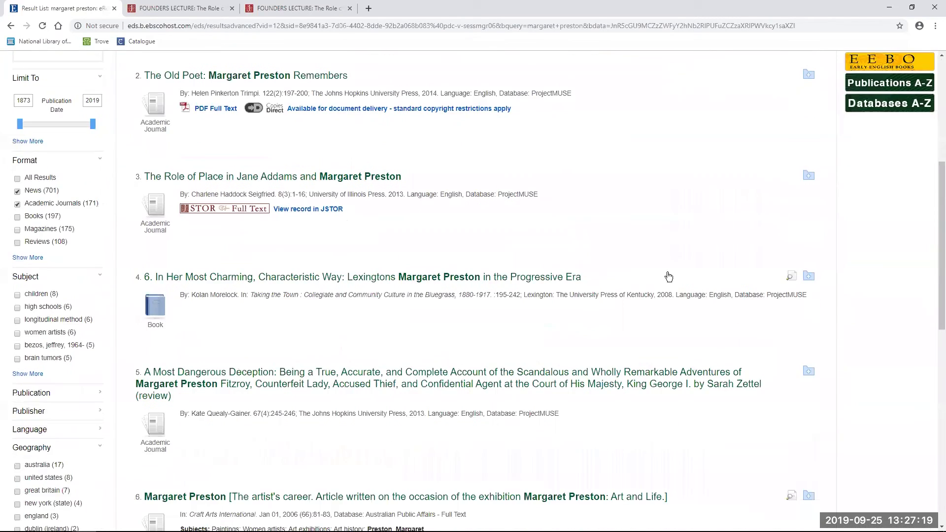
{"action": "scroll", "coordinate": [702, 303], "scroll_direction": "down", "scroll_amount": 3}
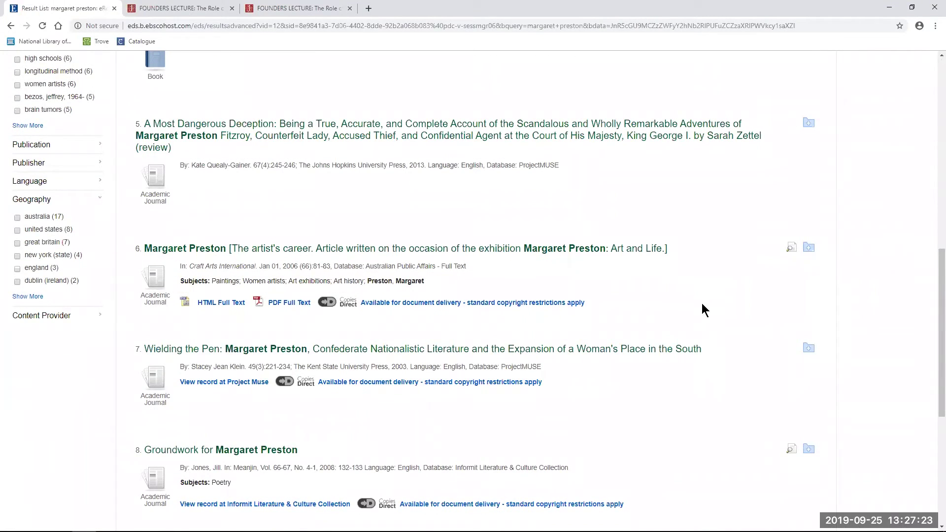
{"action": "scroll", "coordinate": [702, 302], "scroll_direction": "up", "scroll_amount": 5}
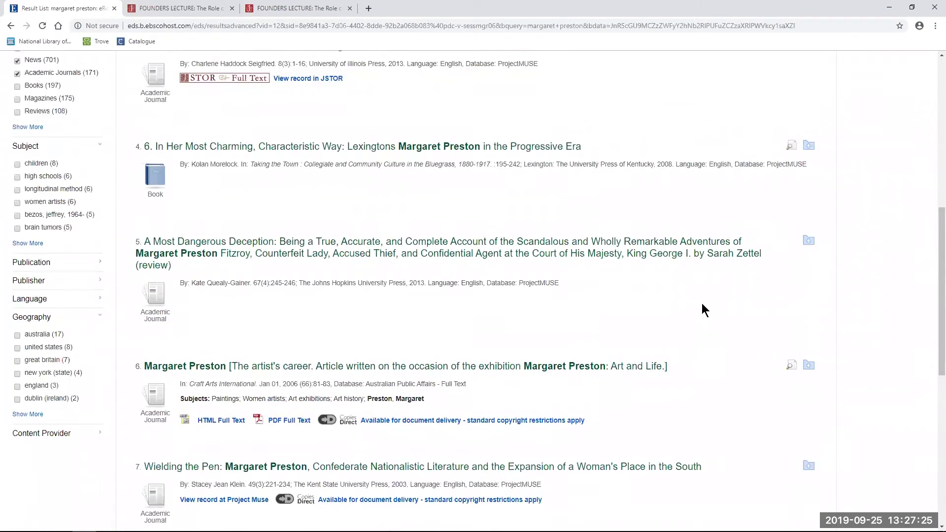
{"action": "scroll", "coordinate": [703, 305], "scroll_direction": "up", "scroll_amount": 4}
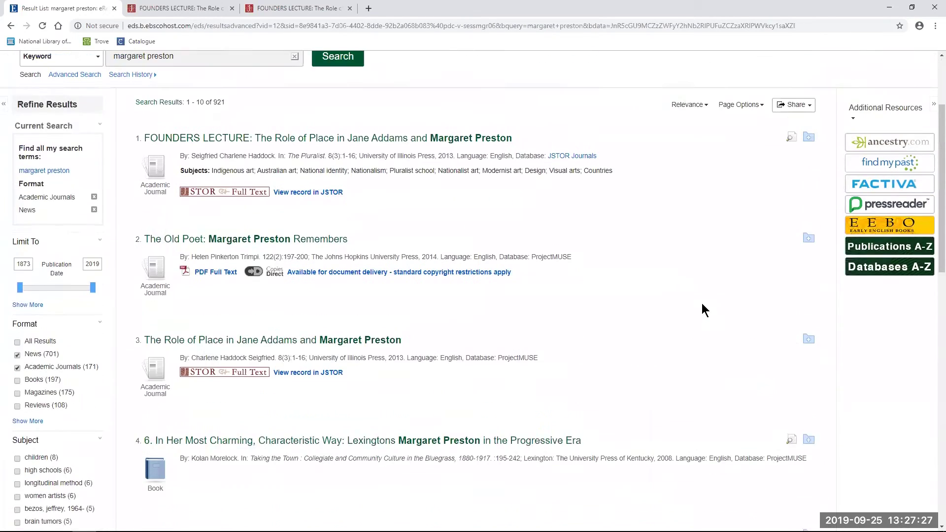
{"action": "scroll", "coordinate": [702, 303], "scroll_direction": "up", "scroll_amount": 2}
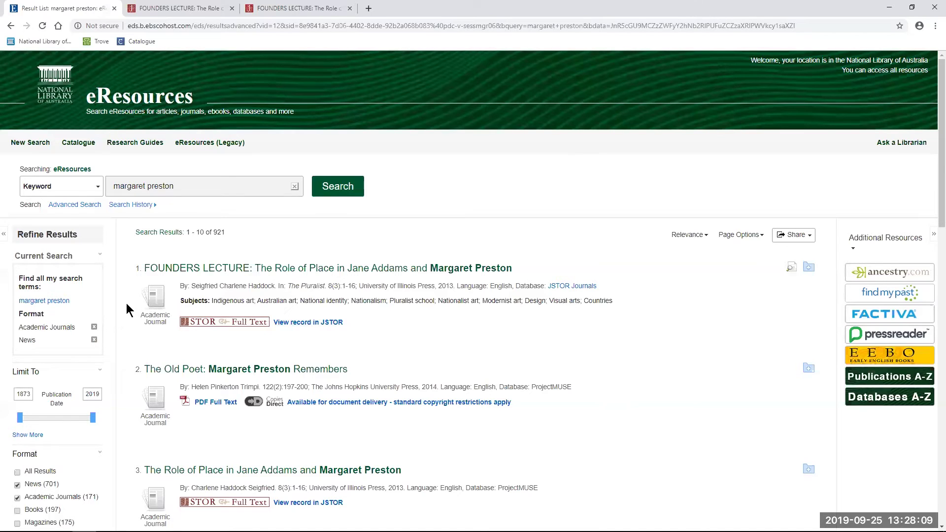
{"action": "left_click", "coordinate": [94, 327]}
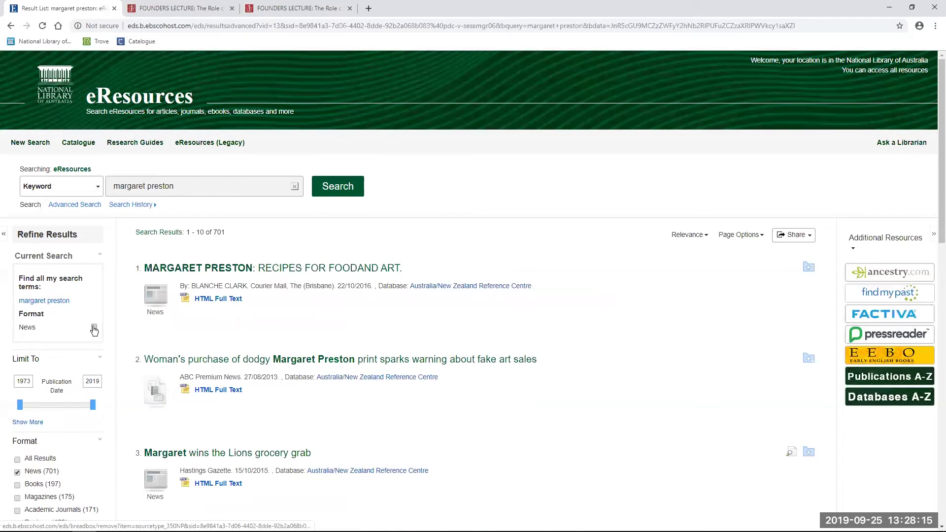
{"action": "left_click", "coordinate": [94, 328]}
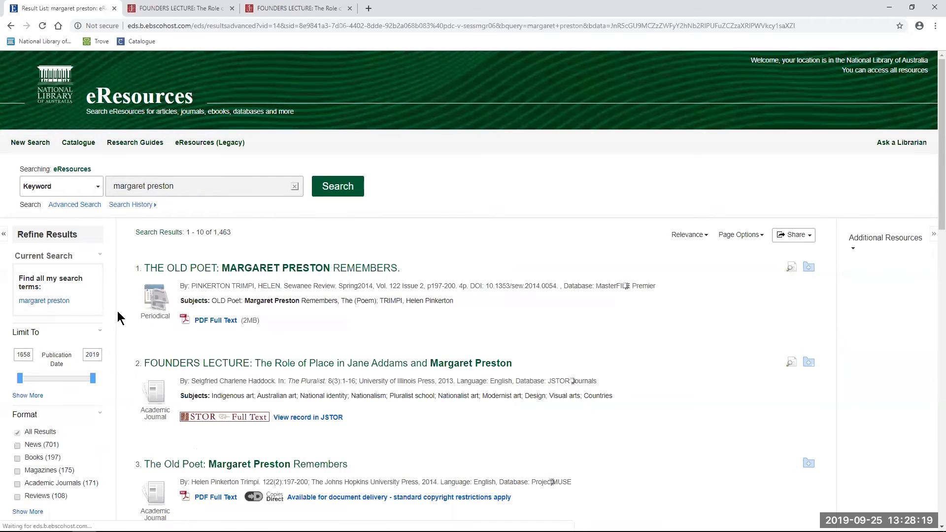
Step: Show the complete list of formats and limit the results to eBooks
{"action": "scroll", "coordinate": [118, 306], "scroll_direction": "down", "scroll_amount": 1}
{"action": "scroll", "coordinate": [118, 306], "scroll_direction": "down", "scroll_amount": 1}
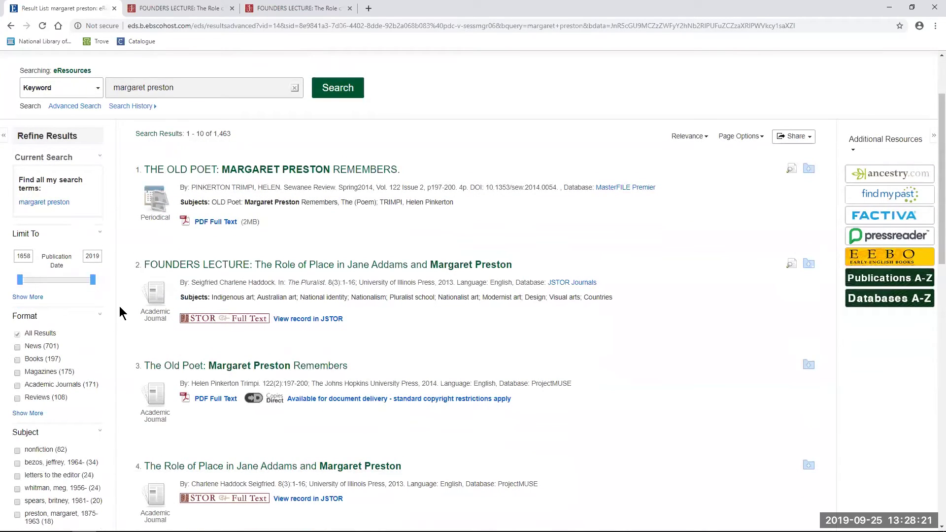
{"action": "scroll", "coordinate": [128, 294], "scroll_direction": "down", "scroll_amount": 1}
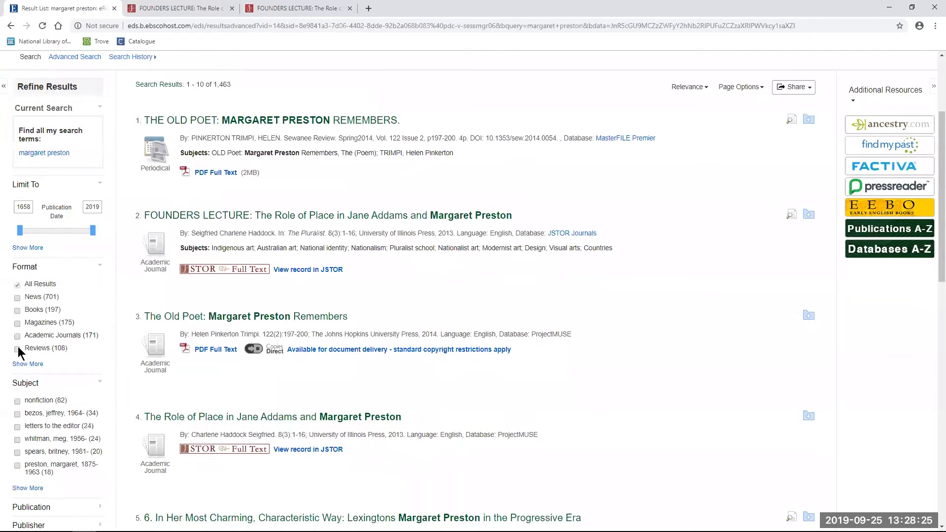
{"action": "left_click", "coordinate": [26, 364]}
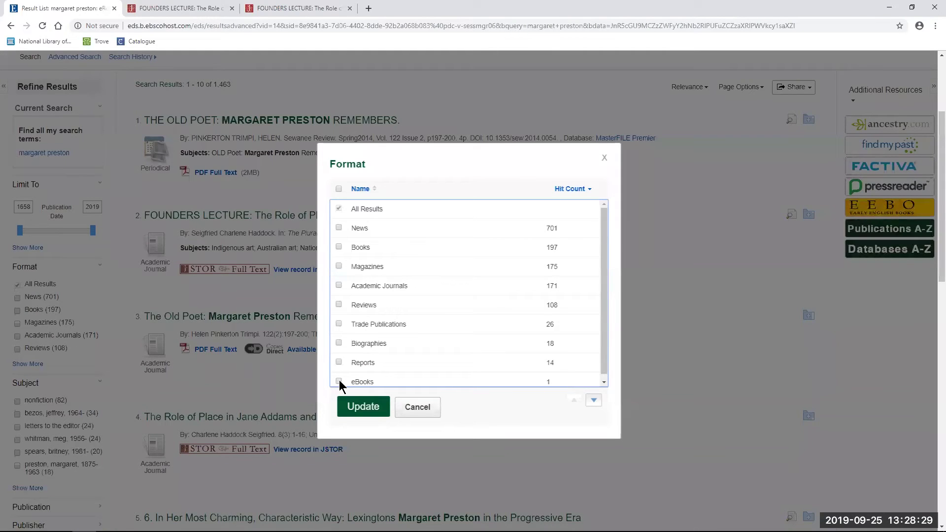
{"action": "left_click", "coordinate": [339, 381]}
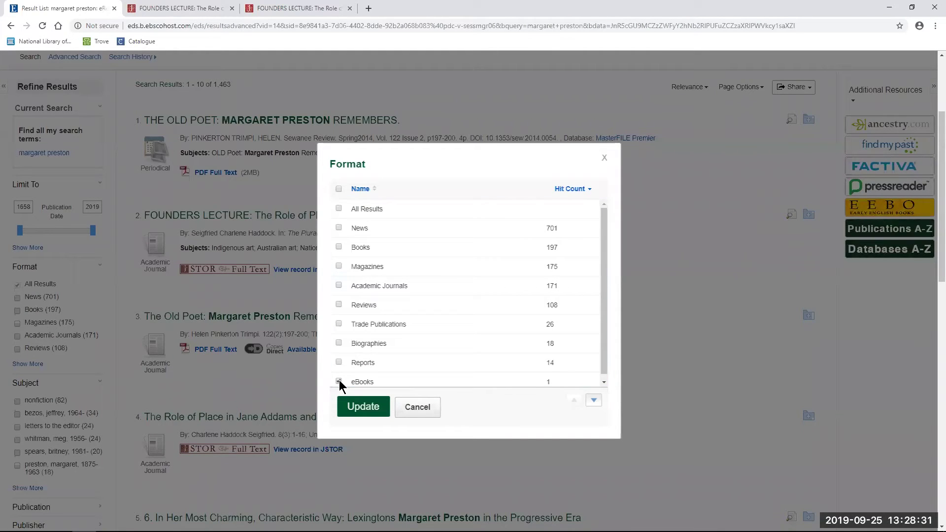
{"action": "left_click", "coordinate": [363, 411]}
{"action": "left_click", "coordinate": [369, 409]}
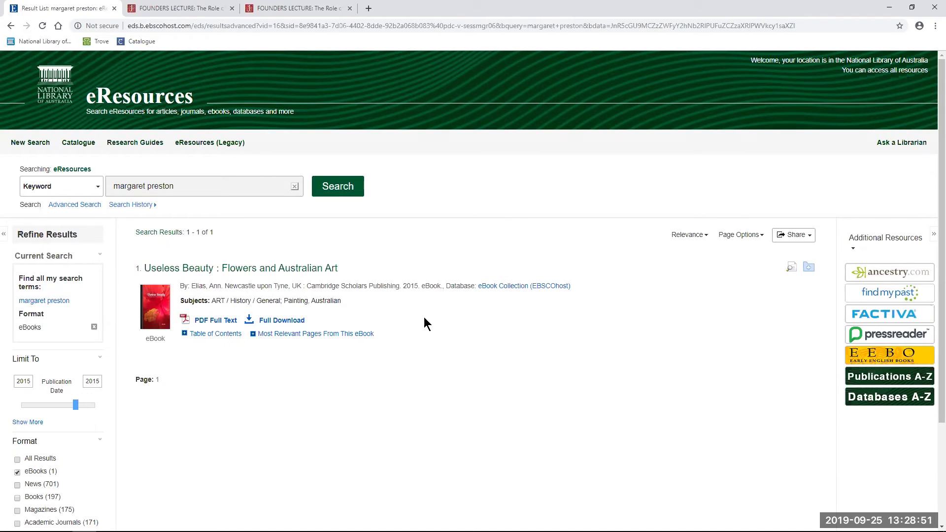
Step: Open the record of "Useless Beauty : Flowers and Australian Art" and view the eBook's PDF full text
{"action": "left_click", "coordinate": [244, 271]}
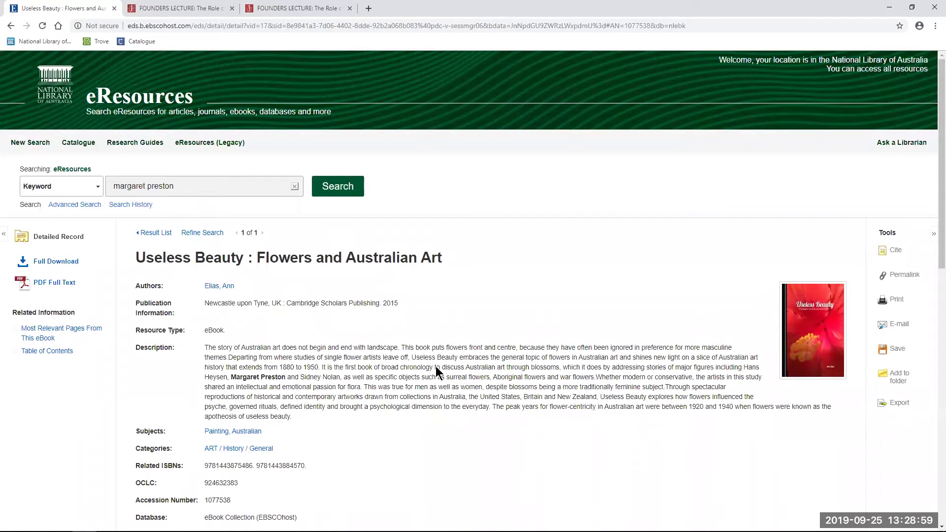
{"action": "scroll", "coordinate": [473, 321], "scroll_direction": "down", "scroll_amount": 1}
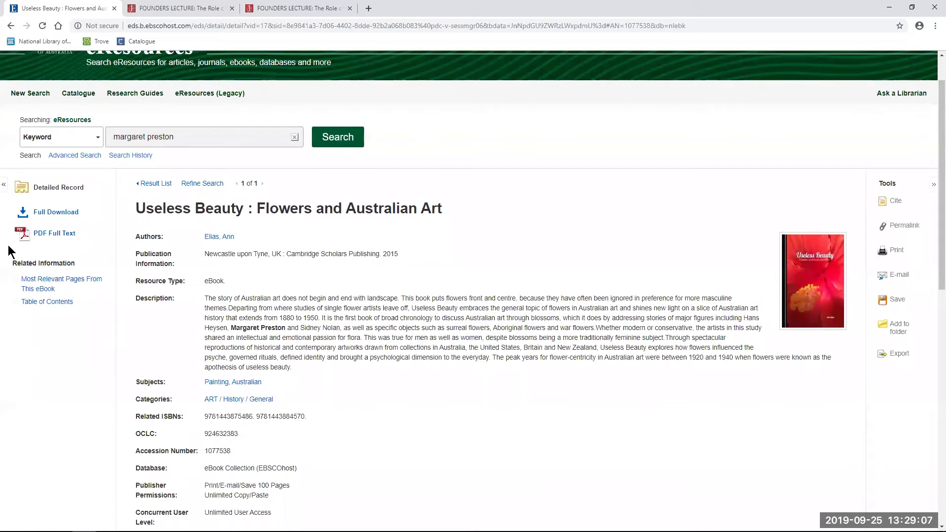
{"action": "left_click", "coordinate": [57, 235]}
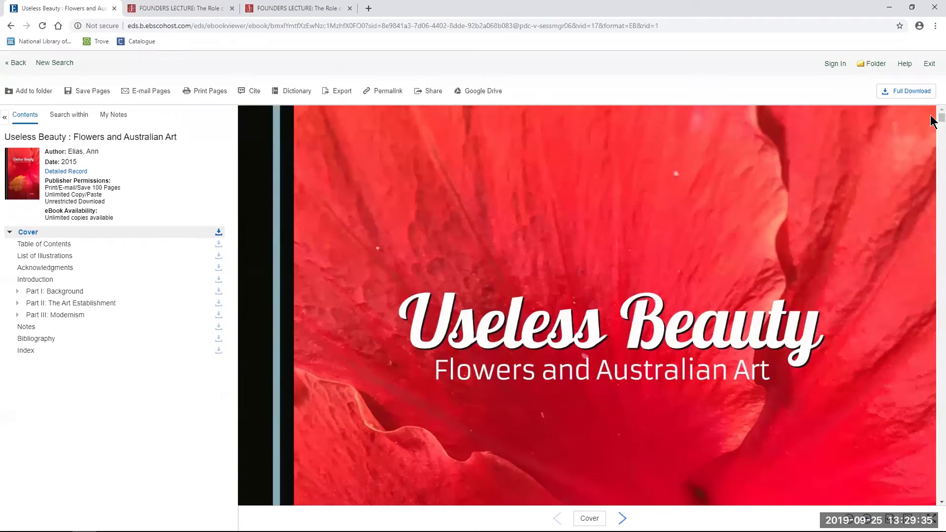
{"action": "scroll", "coordinate": [931, 121], "scroll_direction": "down", "scroll_amount": 5}
{"action": "scroll", "coordinate": [931, 124], "scroll_direction": "down", "scroll_amount": 3}
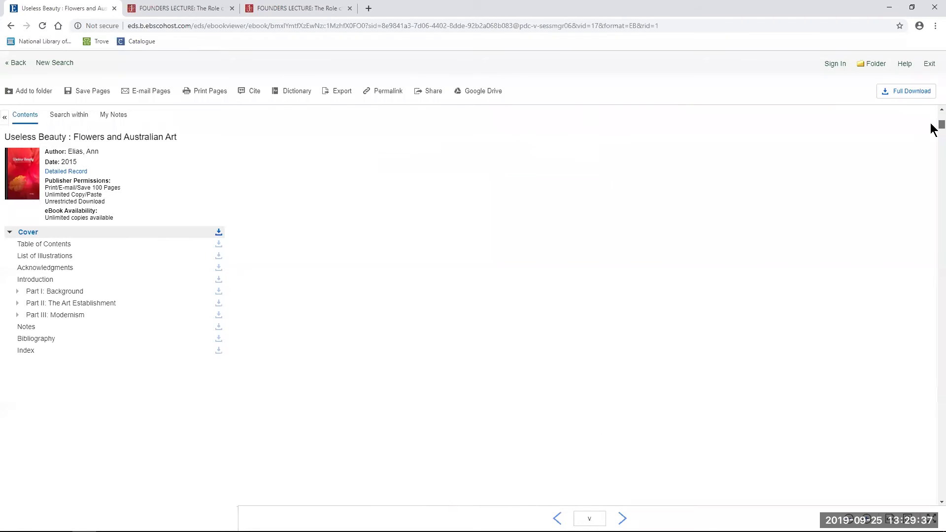
{"action": "scroll", "coordinate": [931, 124], "scroll_direction": "up", "scroll_amount": 8}
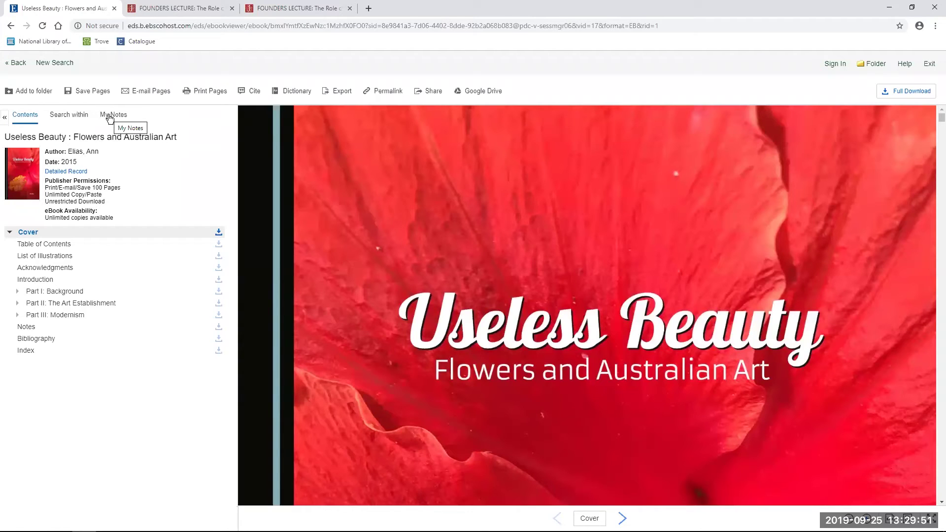
Step: Return from the eBook to the result list and remove the eBooks format limit
{"action": "left_click", "coordinate": [12, 27]}
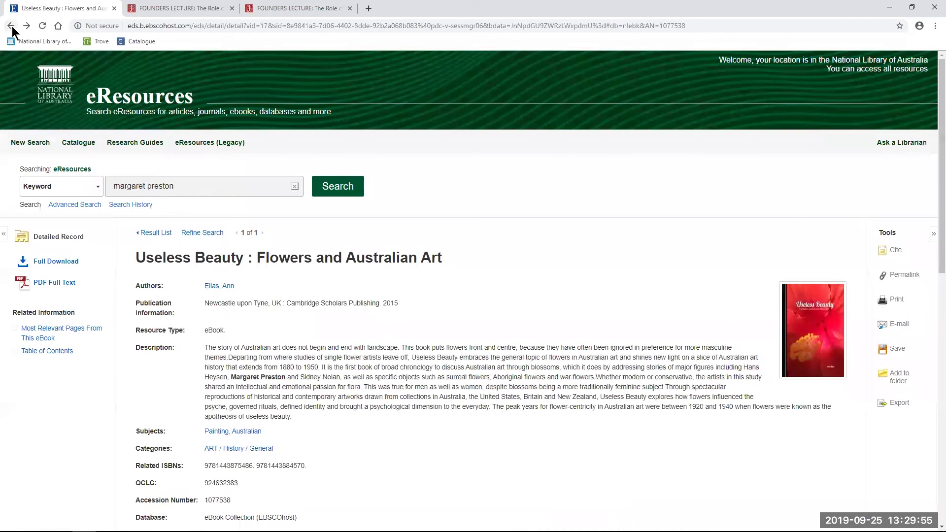
{"action": "left_click", "coordinate": [12, 30]}
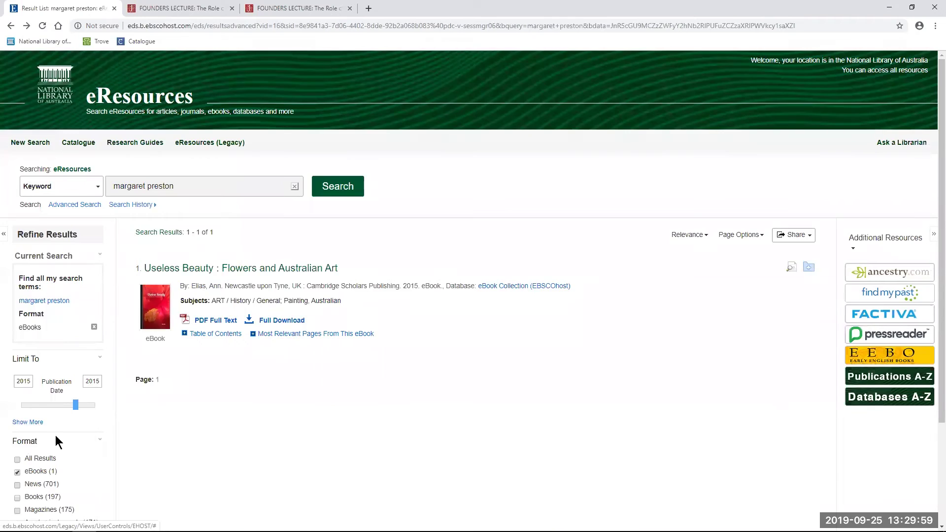
{"action": "scroll", "coordinate": [56, 436], "scroll_direction": "down", "scroll_amount": 2}
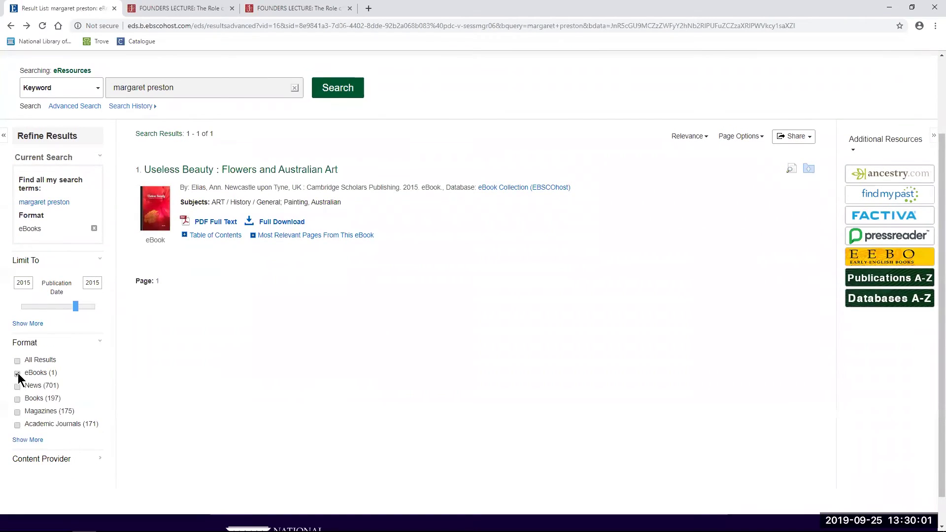
{"action": "left_click", "coordinate": [18, 373]}
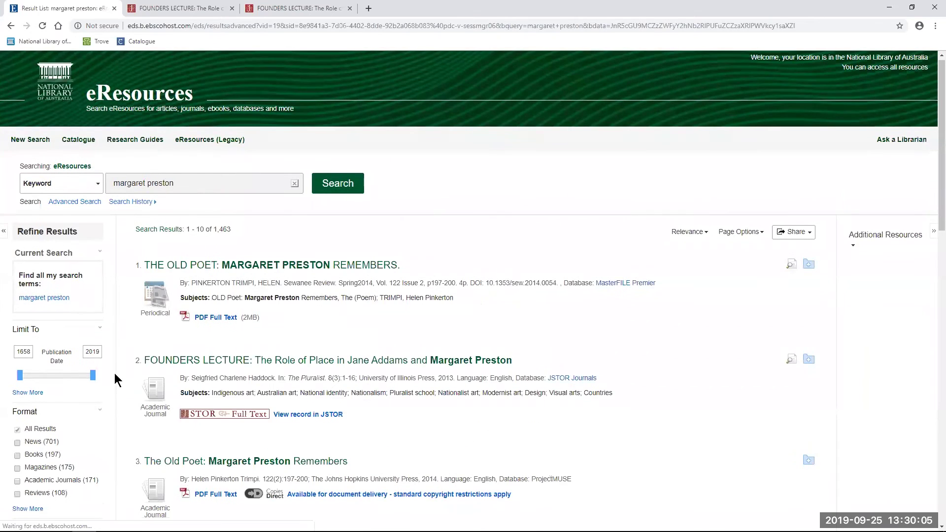
Step: Limit the Margaret Preston results to the Academic Journals and News formats
{"action": "scroll", "coordinate": [115, 380], "scroll_direction": "down", "scroll_amount": 1}
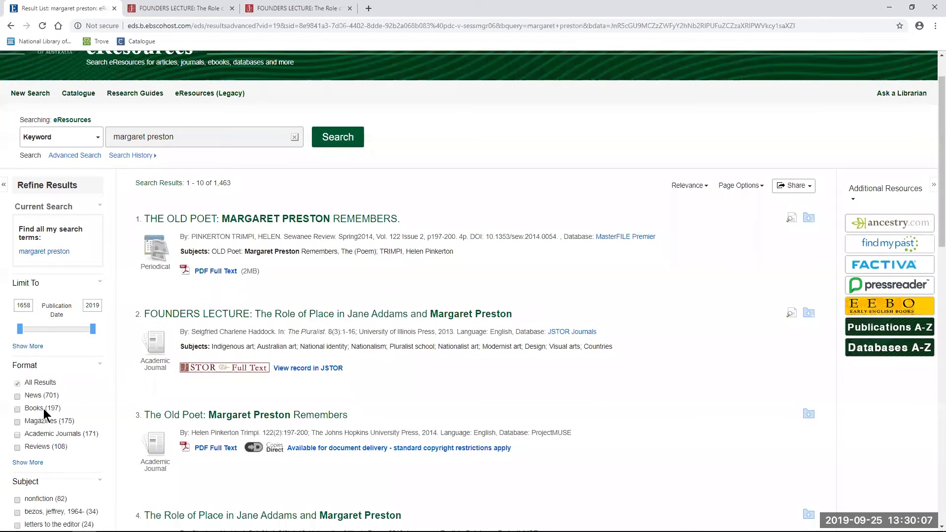
{"action": "left_click", "coordinate": [16, 435]}
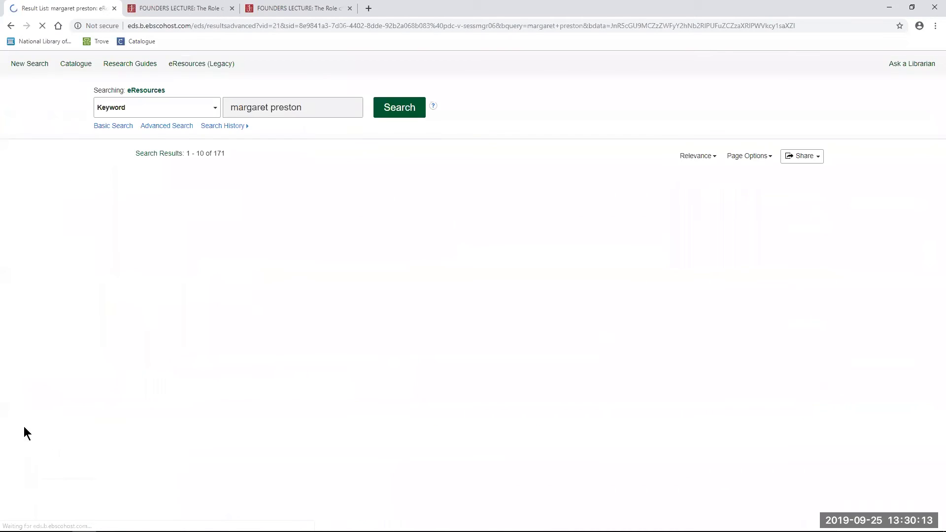
{"action": "scroll", "coordinate": [17, 423], "scroll_direction": "down", "scroll_amount": 3}
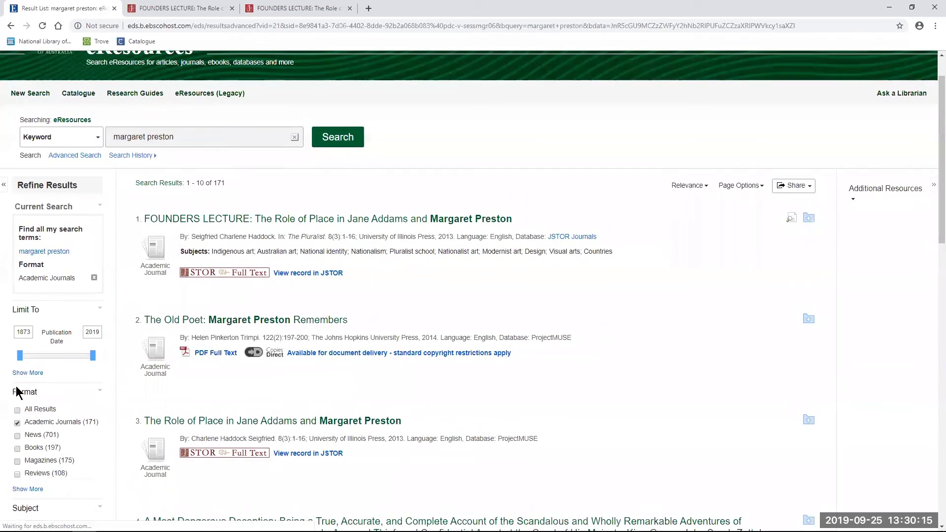
{"action": "left_click", "coordinate": [17, 386]}
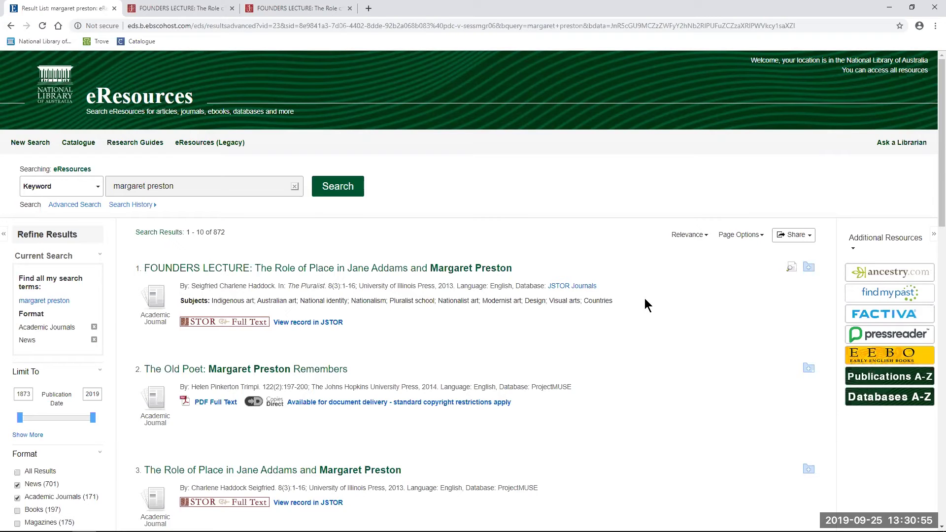
Step: Add the first two results, "FOUNDERS LECTURE" and "The Old Poet: Margaret Preston Remembers", to the folder
{"action": "scroll", "coordinate": [644, 303], "scroll_direction": "down", "scroll_amount": 1}
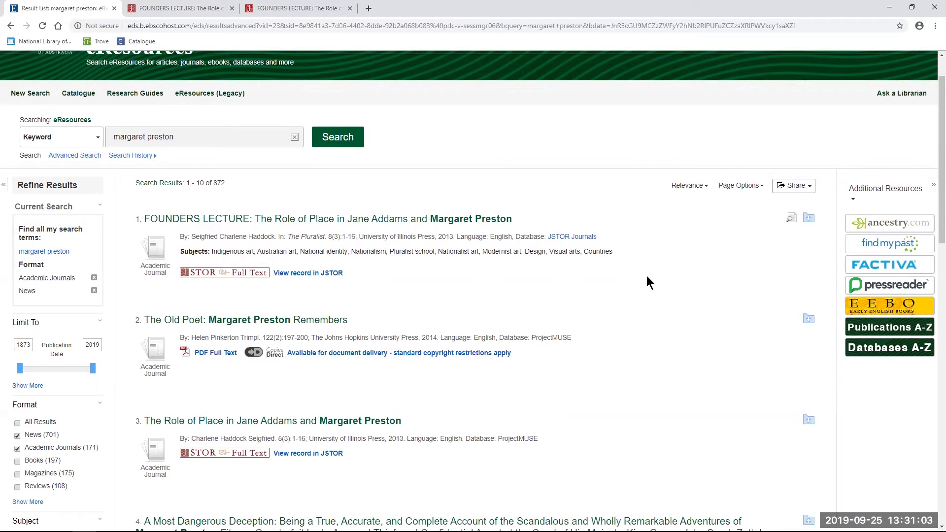
{"action": "left_click", "coordinate": [808, 220]}
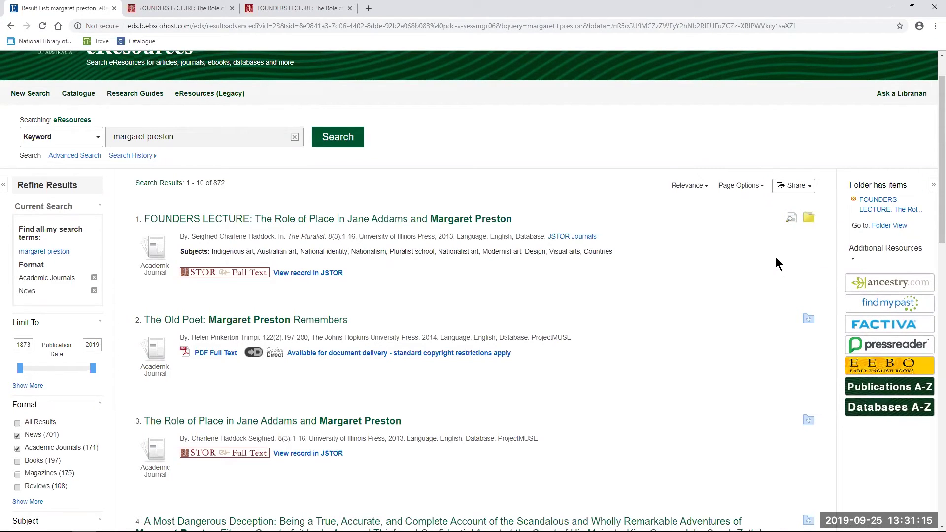
{"action": "scroll", "coordinate": [776, 256], "scroll_direction": "down", "scroll_amount": 1}
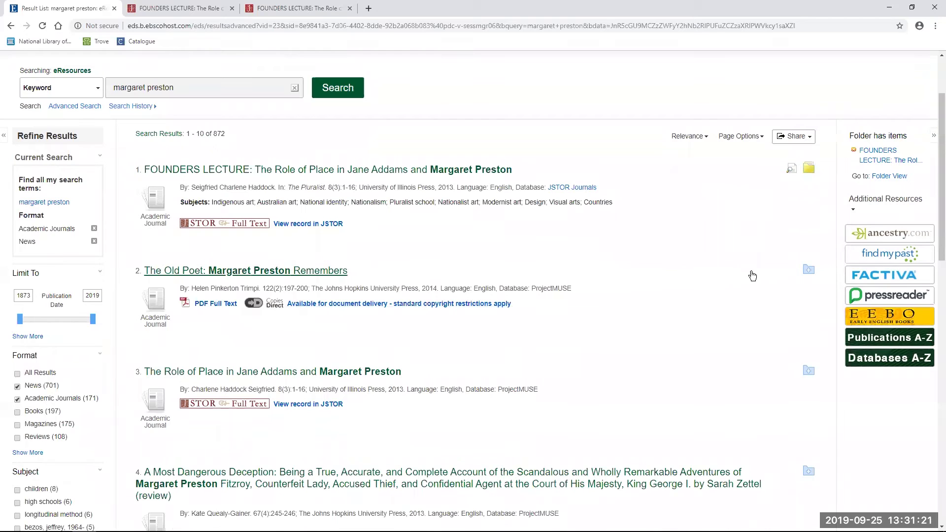
{"action": "left_click", "coordinate": [809, 271]}
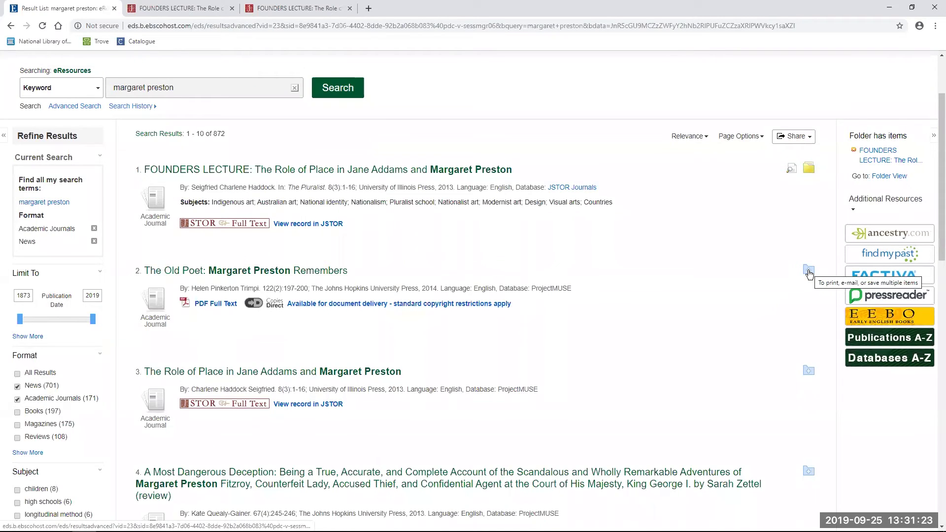
{"action": "scroll", "coordinate": [752, 293], "scroll_direction": "down", "scroll_amount": 1}
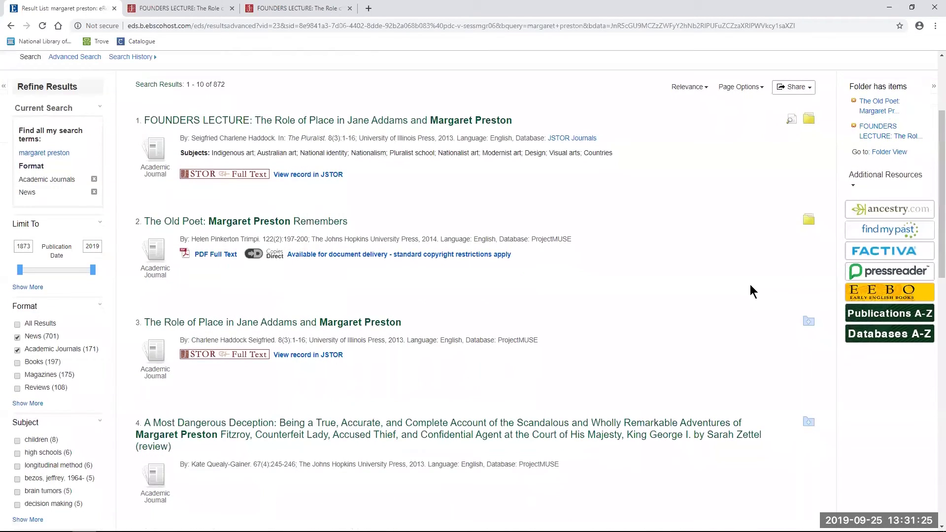
Step: Add the third result, "The Role of Place in Jane Addams and Margaret Preston", to the folder and open the folder's contents
{"action": "left_click", "coordinate": [809, 323]}
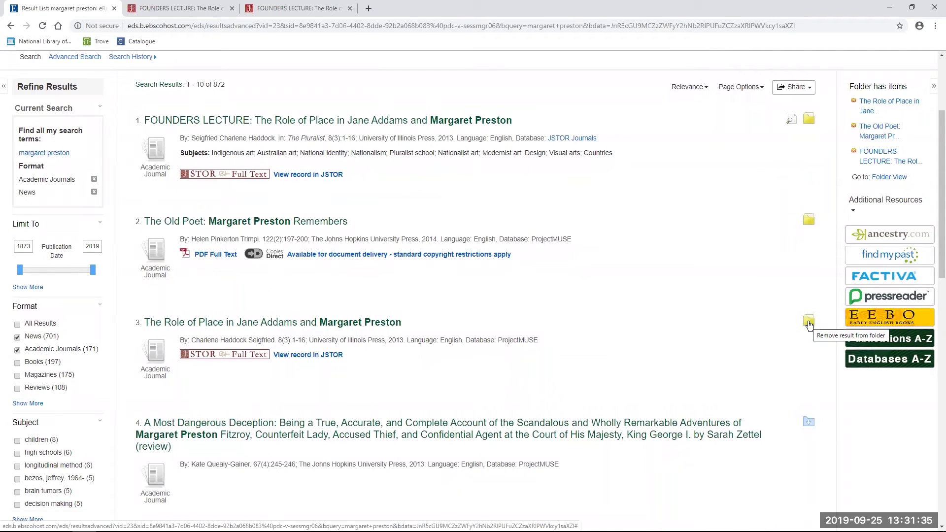
{"action": "scroll", "coordinate": [752, 308], "scroll_direction": "up", "scroll_amount": 1}
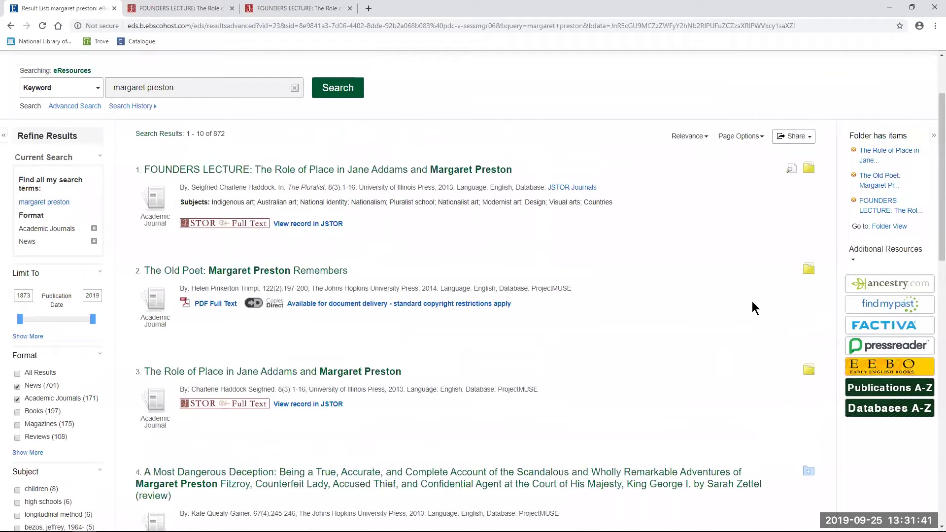
{"action": "left_click", "coordinate": [891, 227]}
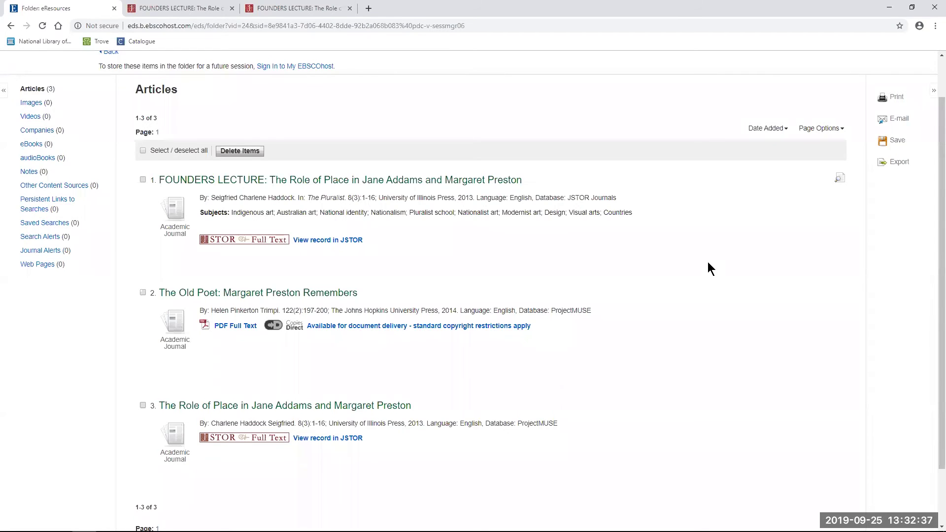
Step: Sign in to My EBSCOhost with the saved account credentials to store the folder items for future sessions
{"action": "scroll", "coordinate": [708, 269], "scroll_direction": "up", "scroll_amount": 1}
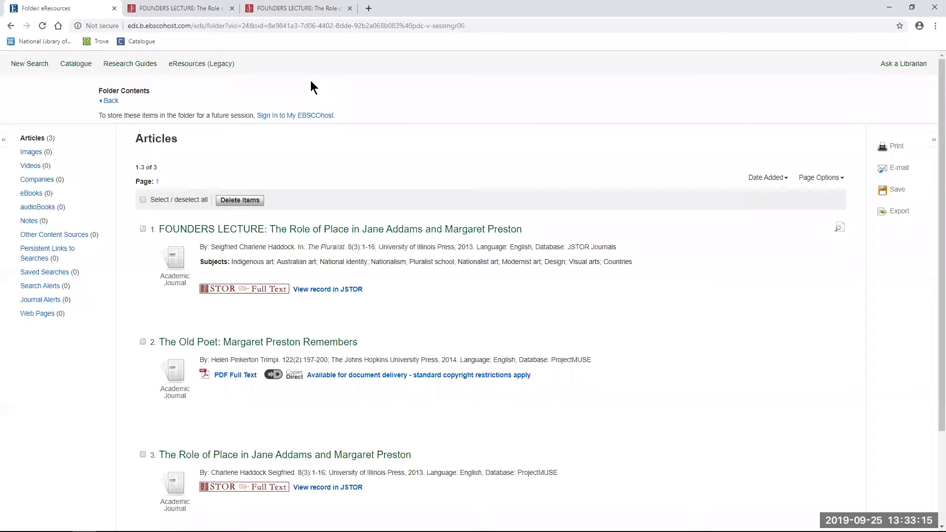
{"action": "left_click", "coordinate": [299, 118]}
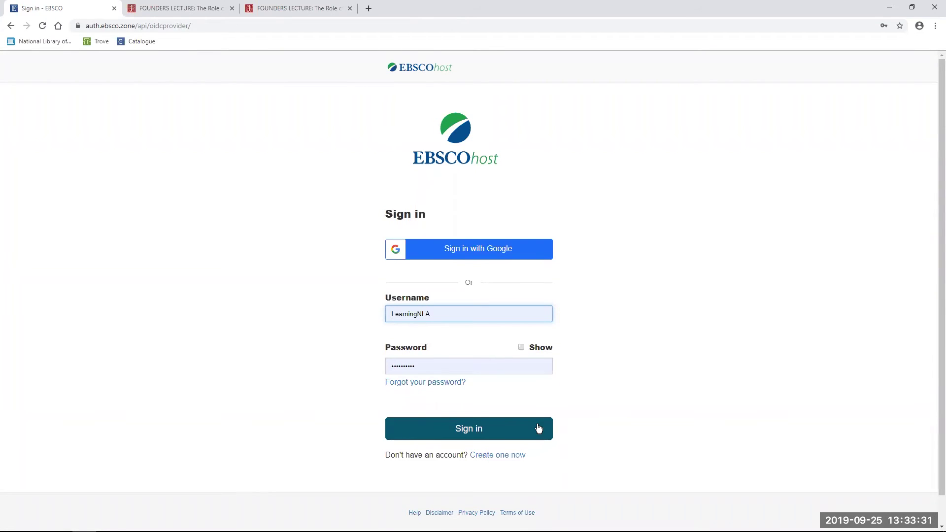
{"action": "scroll", "coordinate": [625, 321], "scroll_direction": "down", "scroll_amount": 1}
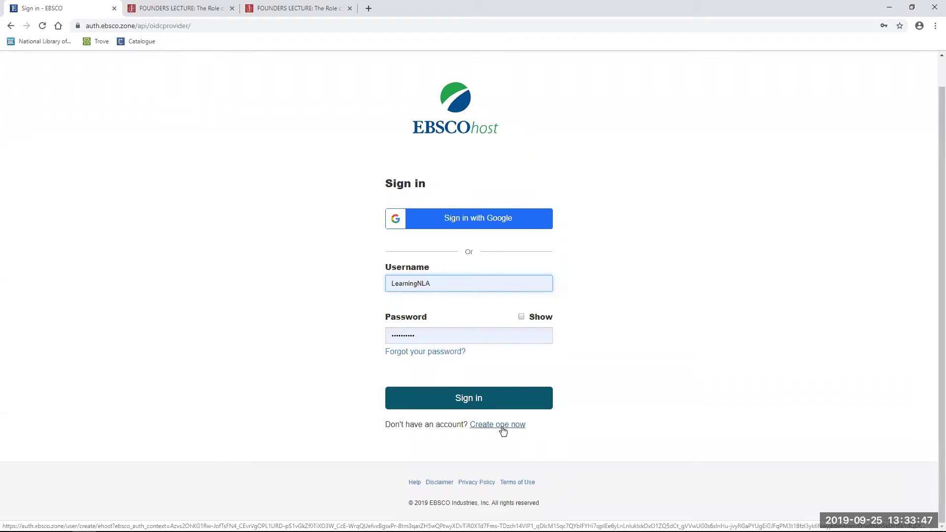
{"action": "left_click", "coordinate": [464, 399]}
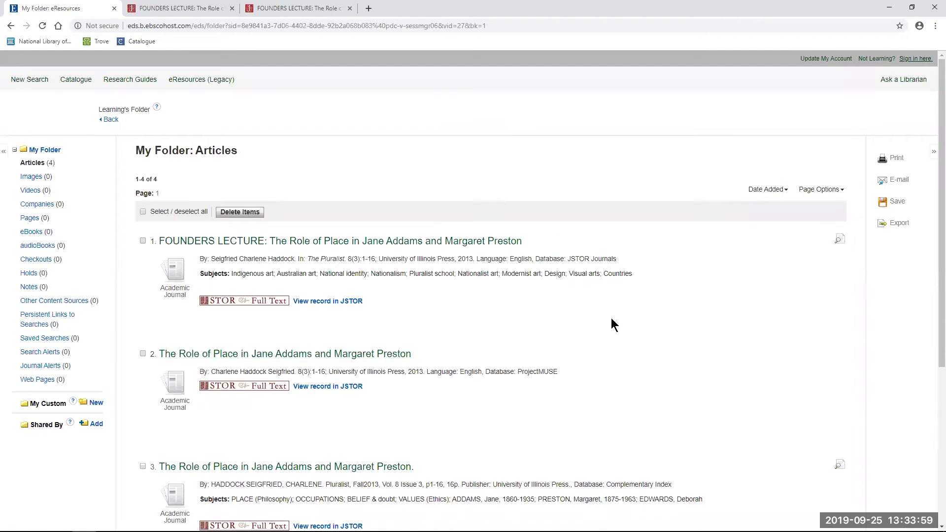
Step: View the saved articles in the personal folder, open the help on managing custom folders, and close it
{"action": "scroll", "coordinate": [623, 312], "scroll_direction": "down", "scroll_amount": 1}
{"action": "left_click", "coordinate": [158, 110]}
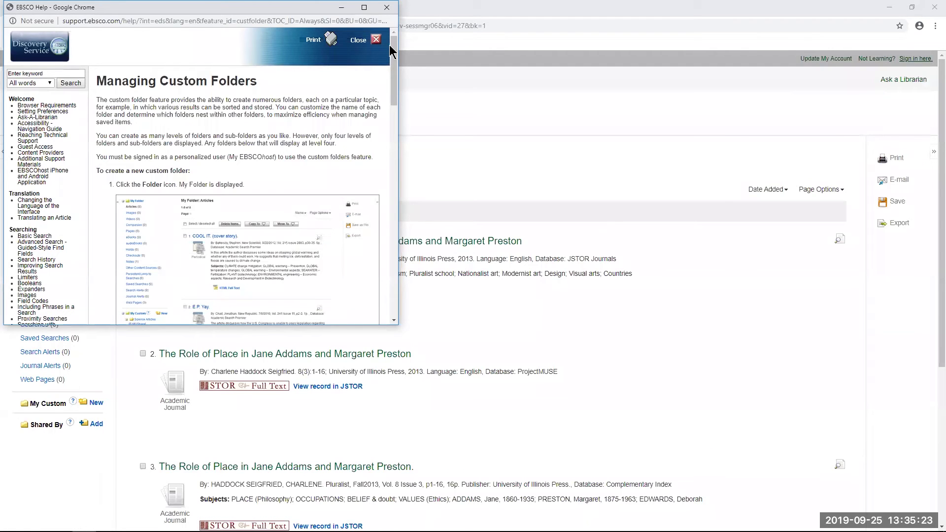
{"action": "mouse_move", "coordinate": [394, 52]}
{"action": "left_mouse_down"}
{"action": "mouse_move", "coordinate": [394, 85]}
{"action": "mouse_move", "coordinate": [394, 41]}
{"action": "left_mouse_up"}
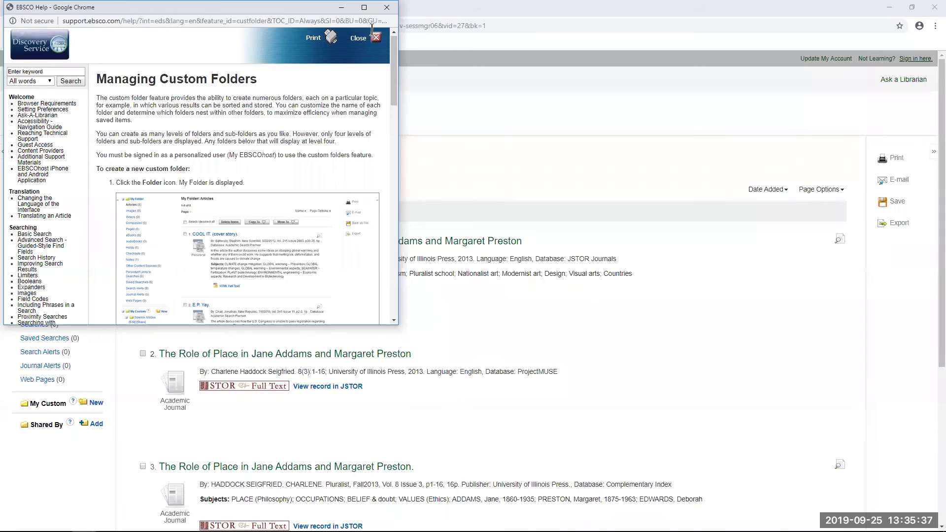
{"action": "left_click", "coordinate": [385, 8]}
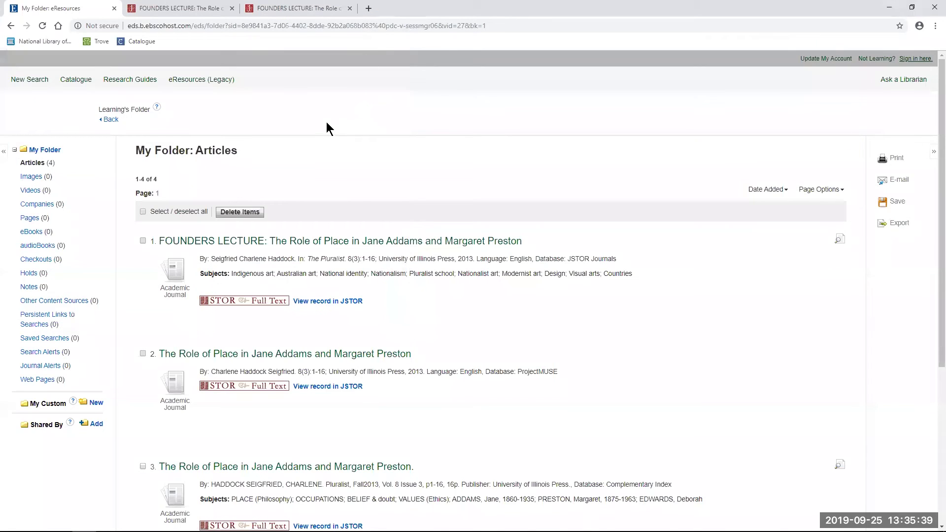
Step: Return to the Margaret Preston result list and open the detailed record of "FOUNDERS LECTURE"
{"action": "left_click", "coordinate": [10, 25]}
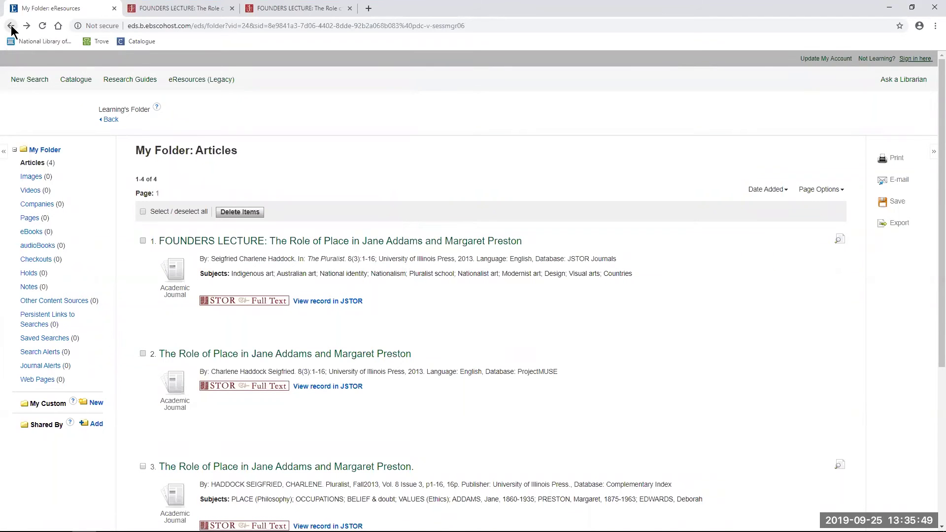
{"action": "left_click", "coordinate": [11, 26]}
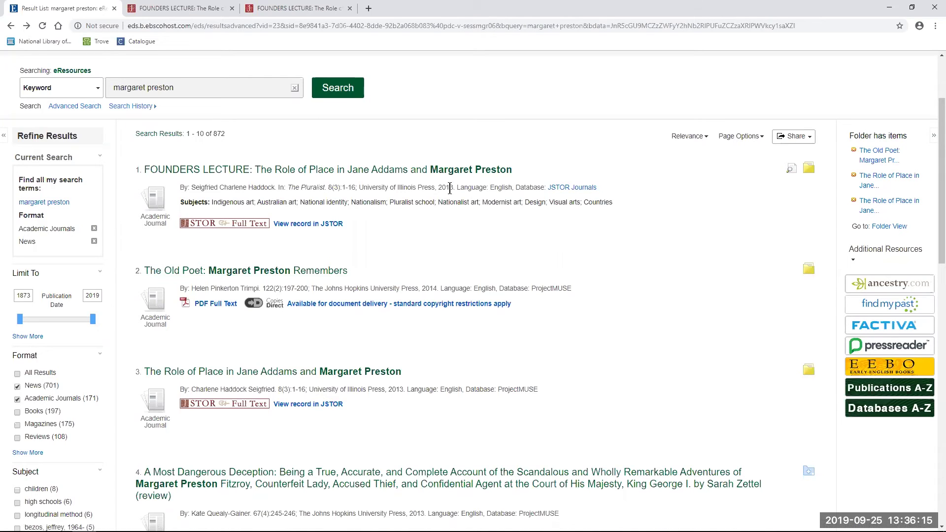
{"action": "left_click", "coordinate": [334, 172]}
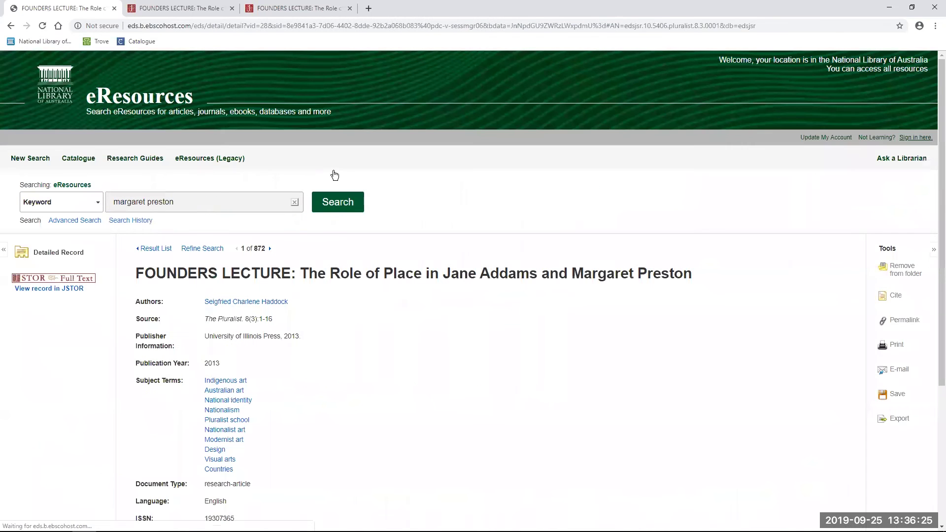
{"action": "scroll", "coordinate": [728, 288], "scroll_direction": "down", "scroll_amount": 1}
{"action": "scroll", "coordinate": [725, 283], "scroll_direction": "down", "scroll_amount": 1}
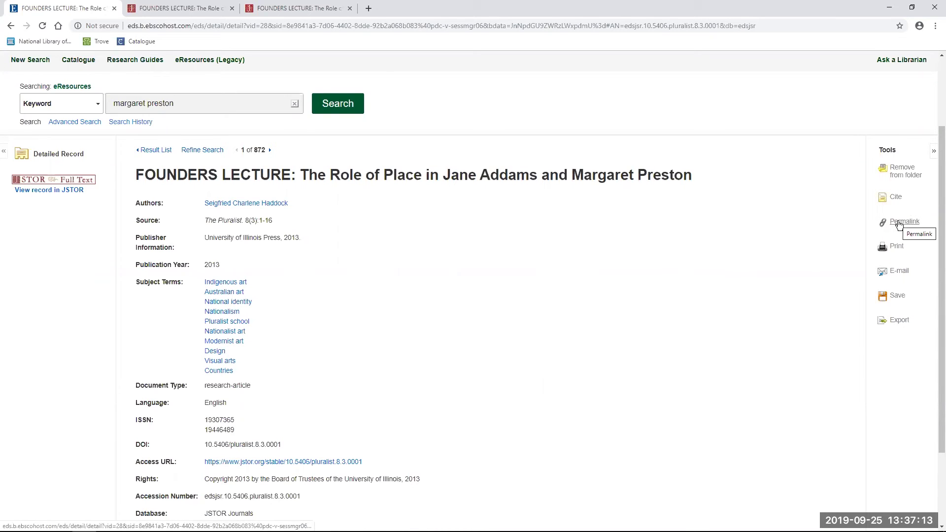
Step: Display the record's permalink, select the whole link, and close the permalink display
{"action": "left_click", "coordinate": [899, 223]}
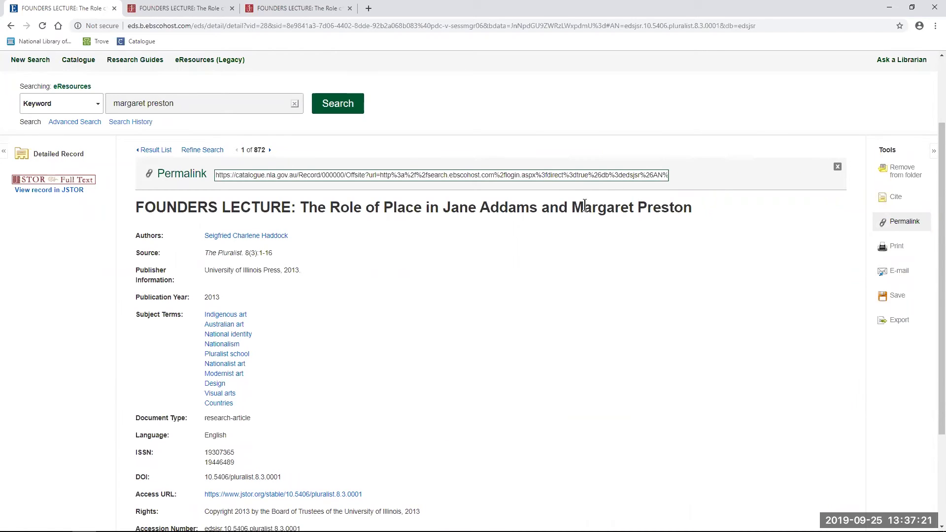
{"action": "left_click", "coordinate": [588, 175]}
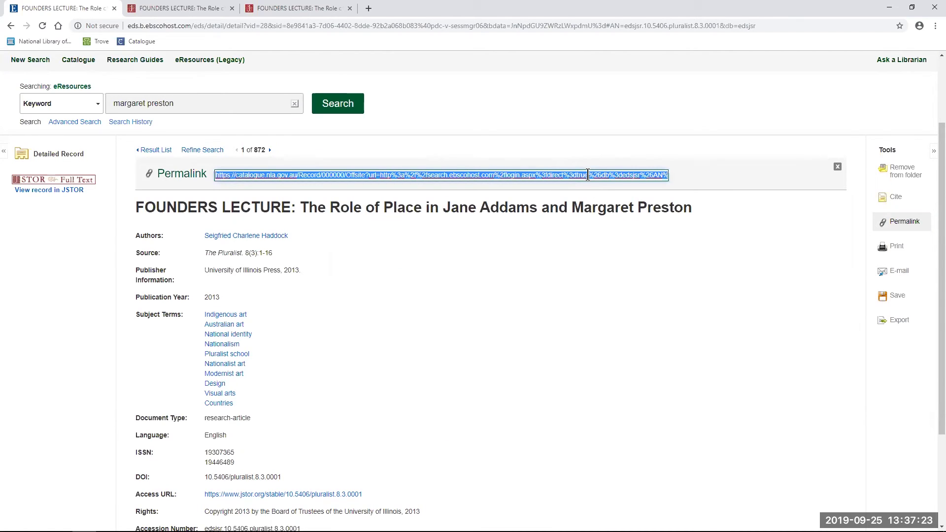
{"action": "left_click", "coordinate": [696, 213]}
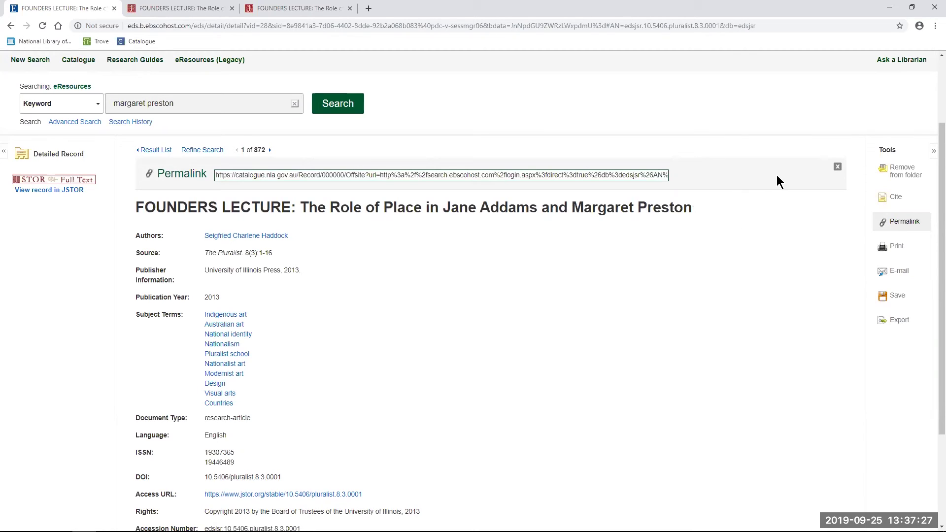
{"action": "left_click", "coordinate": [837, 168]}
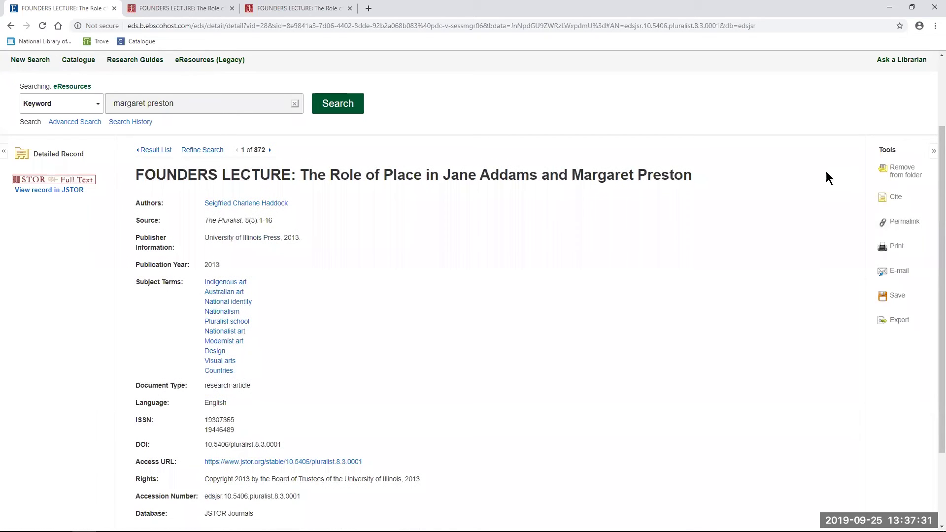
Step: Examine the record's citation formats from APA through Harvard: Australian and MLA, and close the citation display
{"action": "left_click", "coordinate": [895, 198]}
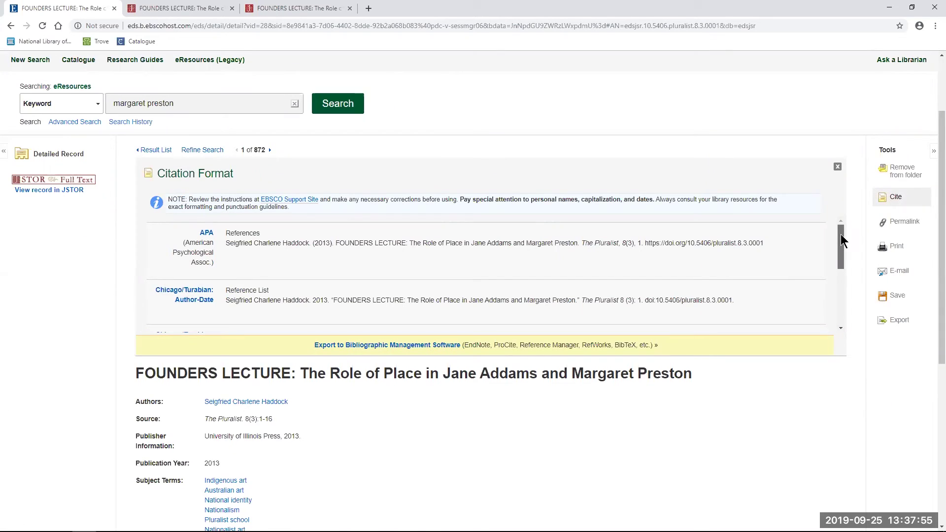
{"action": "left_click_drag", "start_coordinate": [840, 234], "coordinate": [841, 237]}
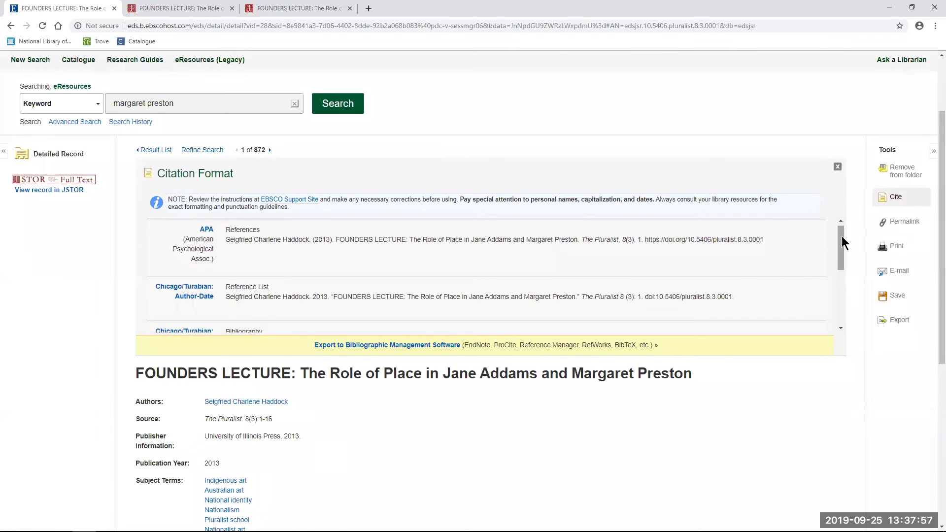
{"action": "left_click_drag", "start_coordinate": [839, 232], "coordinate": [842, 292]}
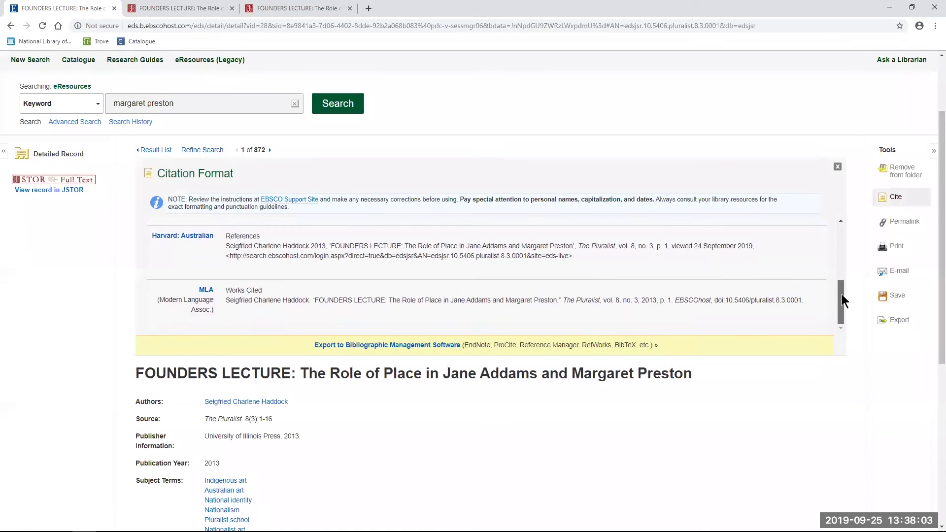
{"action": "left_click_drag", "start_coordinate": [842, 293], "coordinate": [843, 227]}
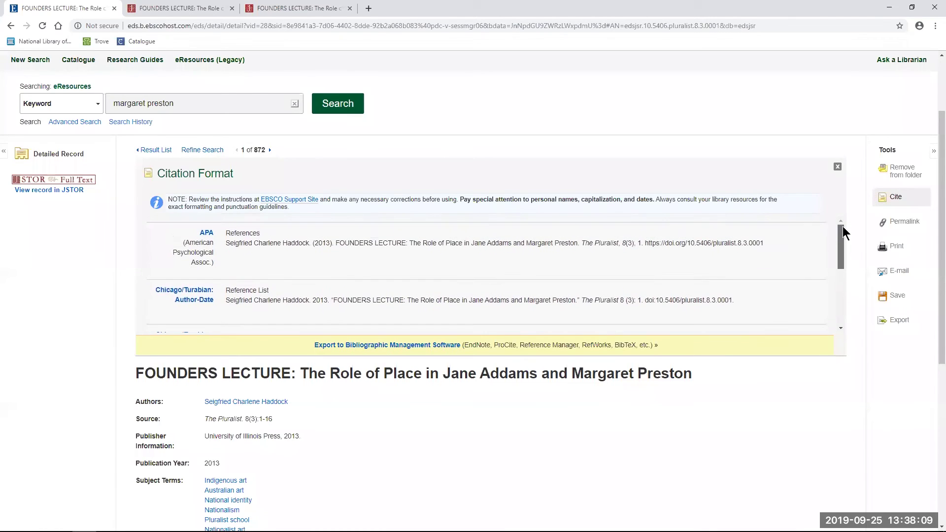
{"action": "left_click", "coordinate": [837, 167]}
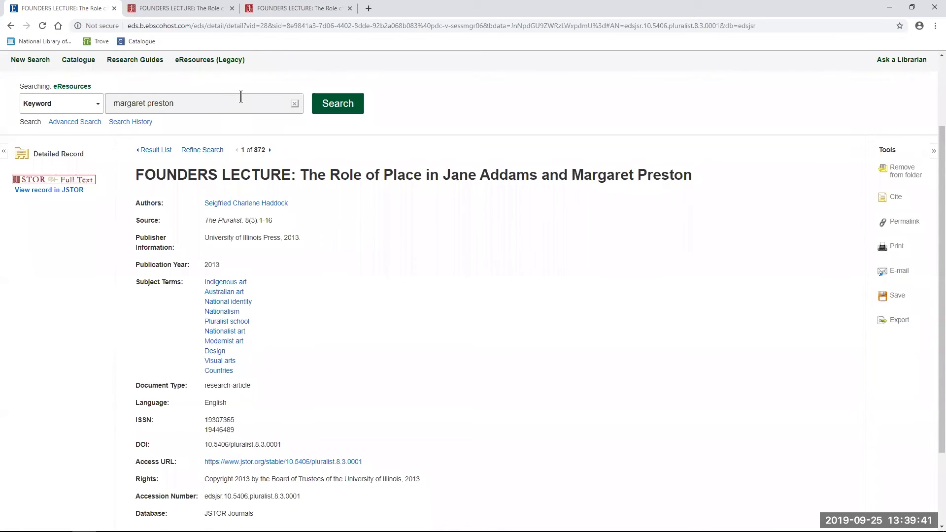
Step: Open the National Library's Catalogue and search all fields for "Imprint"
{"action": "scroll", "coordinate": [241, 96], "scroll_direction": "up", "scroll_amount": 1}
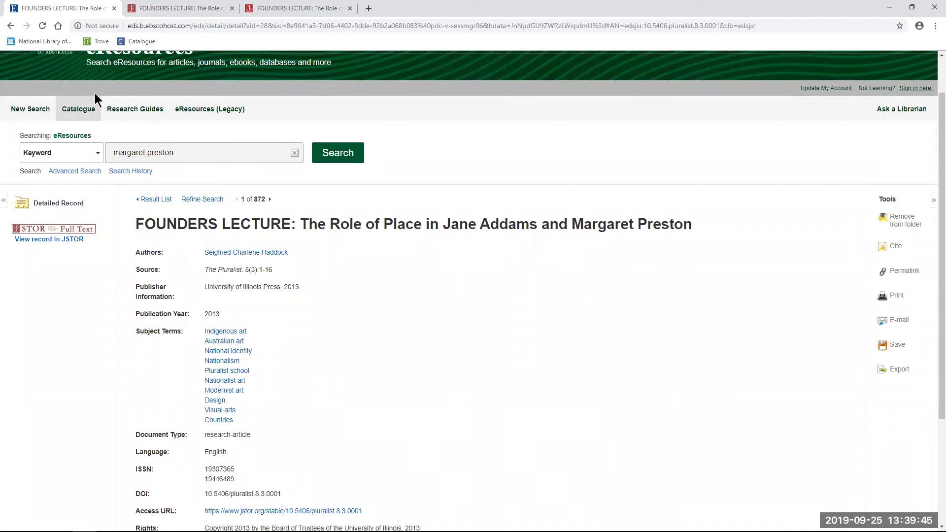
{"action": "left_click", "coordinate": [74, 110]}
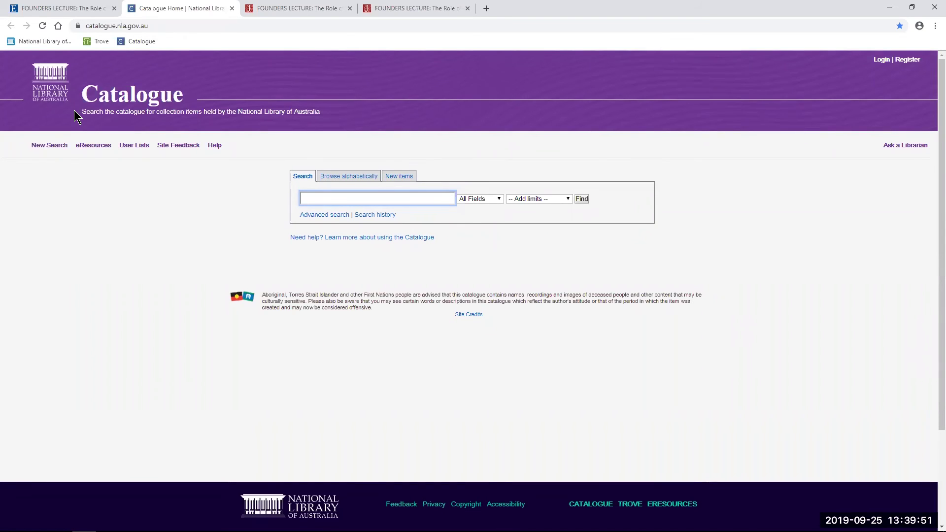
{"action": "type", "text": "Imprint"}
{"action": "left_click", "coordinate": [582, 199]}
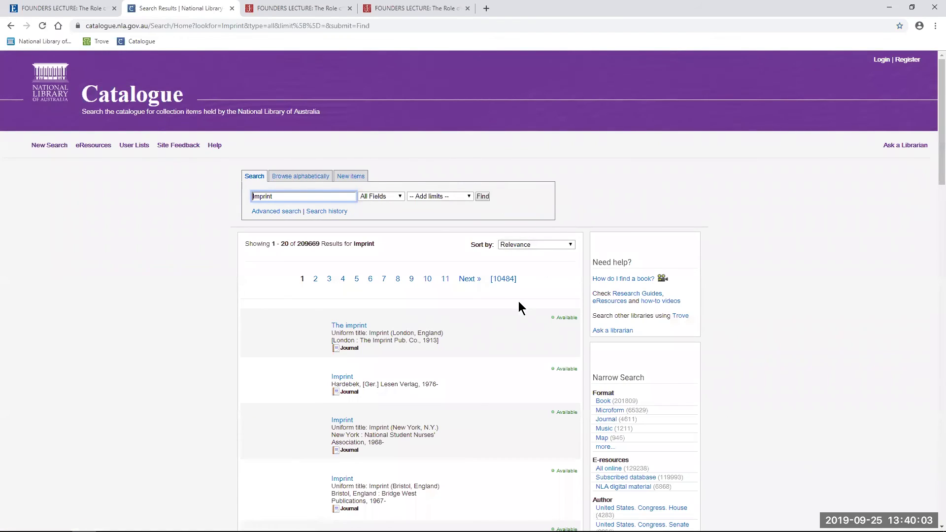
Step: Open the record "Imprint / the Print Council of Australia" and view its library holdings and options for ordering a copy
{"action": "scroll", "coordinate": [518, 305], "scroll_direction": "down", "scroll_amount": 3}
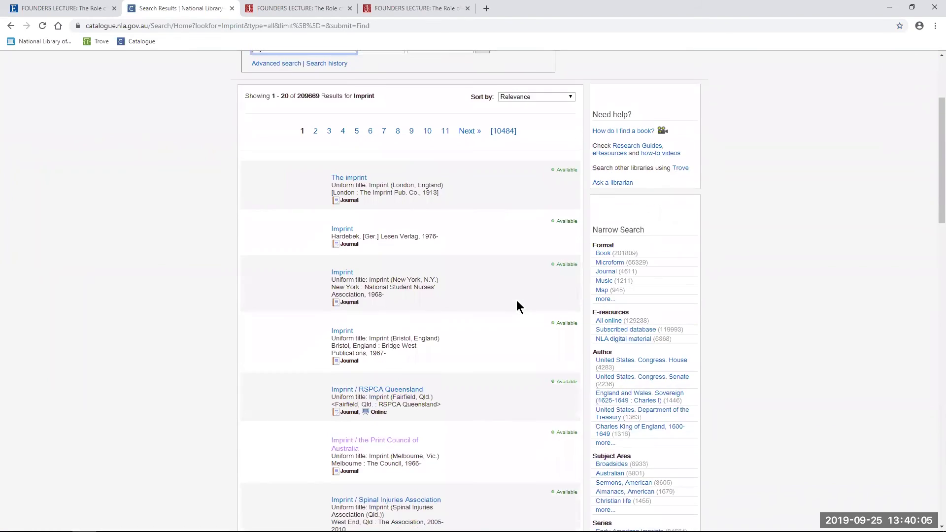
{"action": "scroll", "coordinate": [516, 306], "scroll_direction": "down", "scroll_amount": 1}
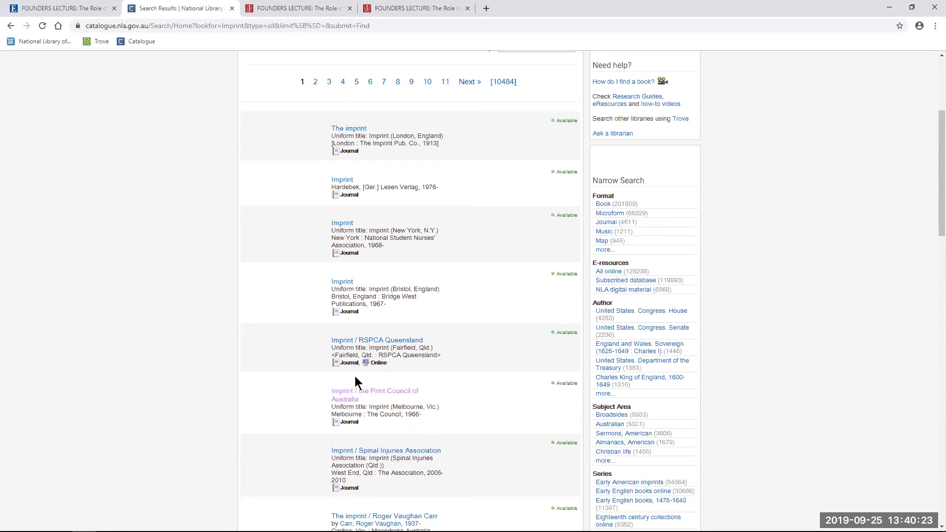
{"action": "left_click", "coordinate": [345, 391]}
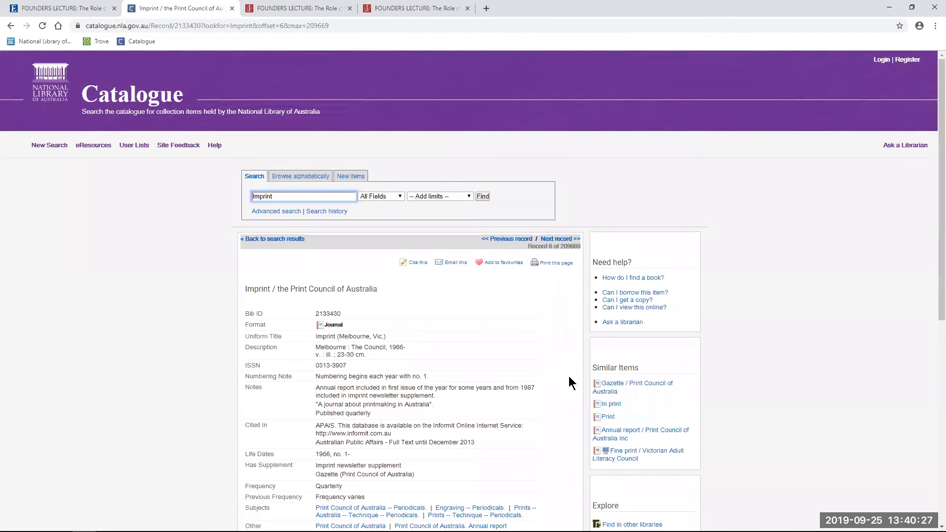
{"action": "scroll", "coordinate": [569, 378], "scroll_direction": "down", "scroll_amount": 6}
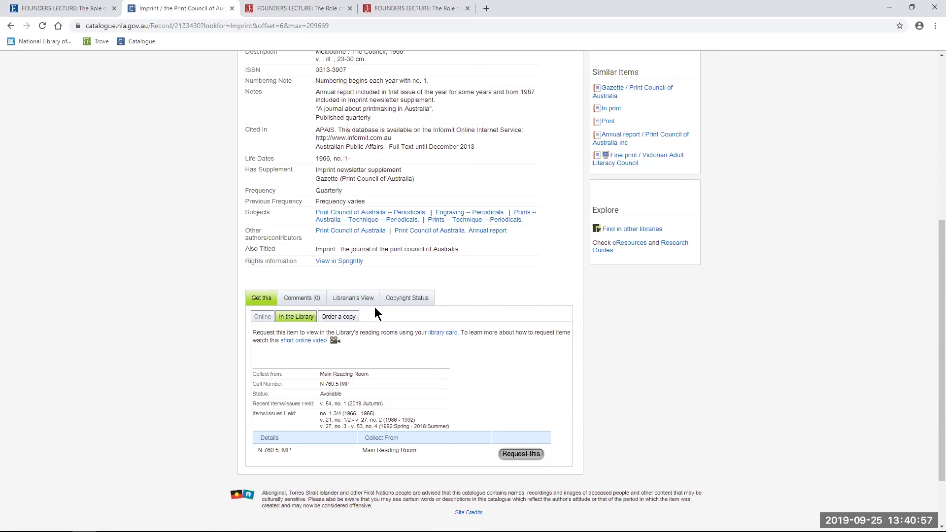
{"action": "left_click", "coordinate": [336, 318]}
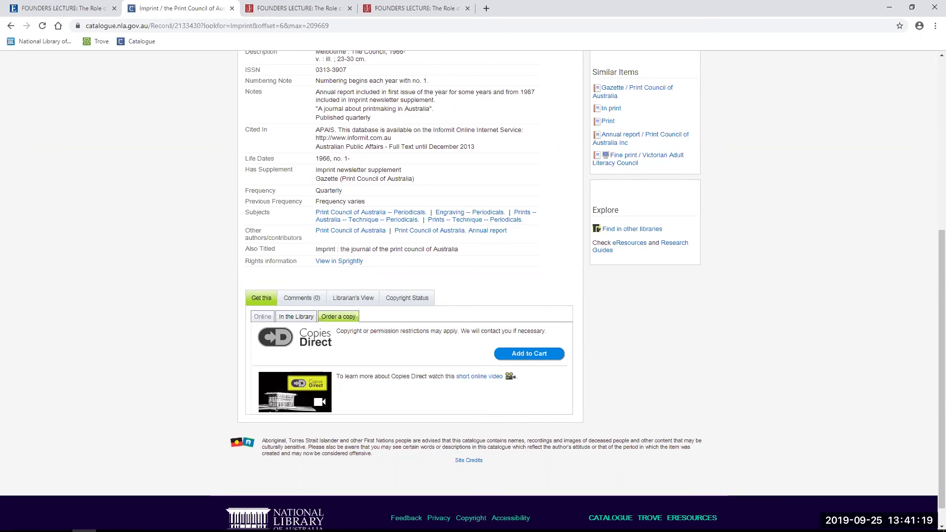
Step: Switch to the presentation slide show and advance two slides to the photograph of Margaret Preston at her home
{"action": "mouse_move", "coordinate": [132, 521]}
{"action": "left_click", "coordinate": [166, 493]}
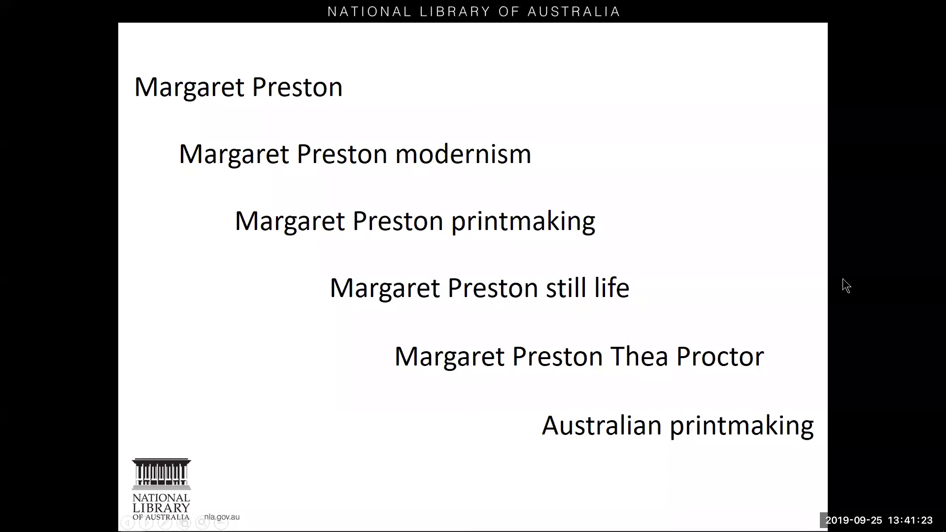
{"action": "key", "text": "Right"}
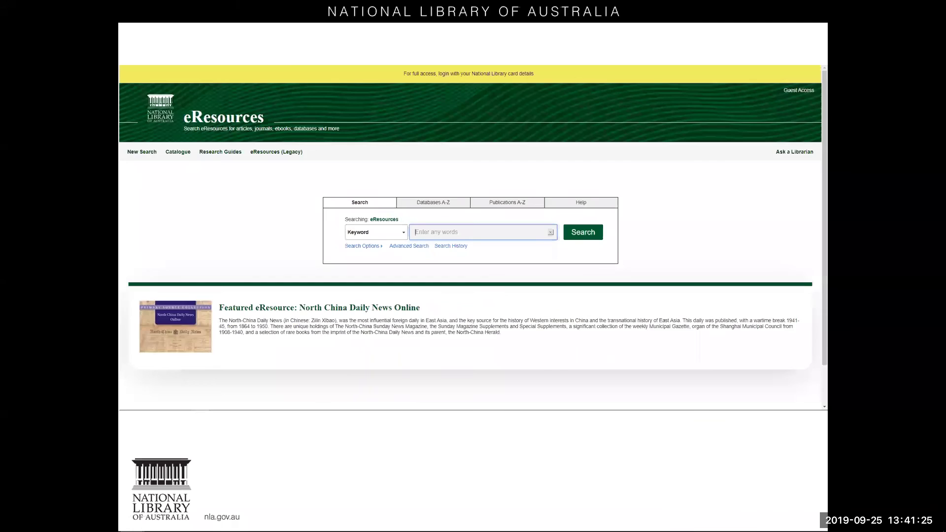
{"action": "key", "text": "Right"}
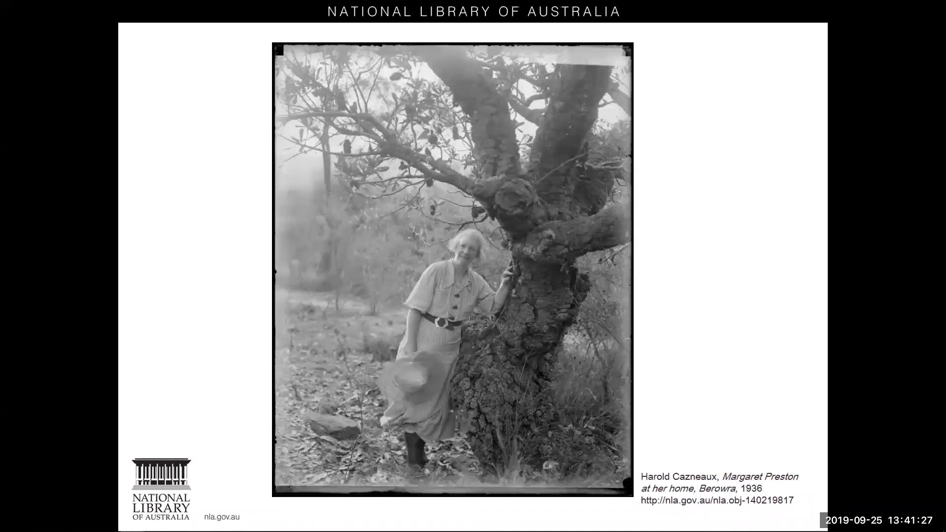